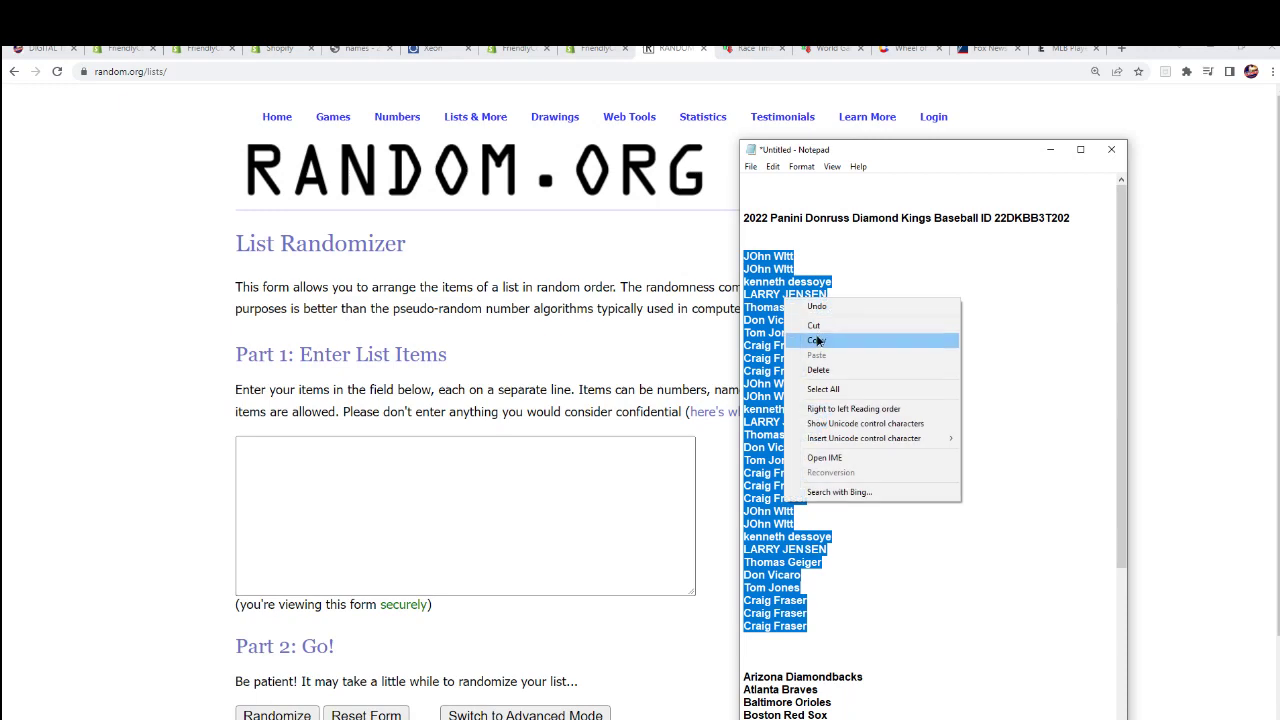
Copy the selected owner names from Notepad and paste them into the List Randomizer's list items field
left_click(816, 340)
left_click(350, 466)
right_click(350, 467)
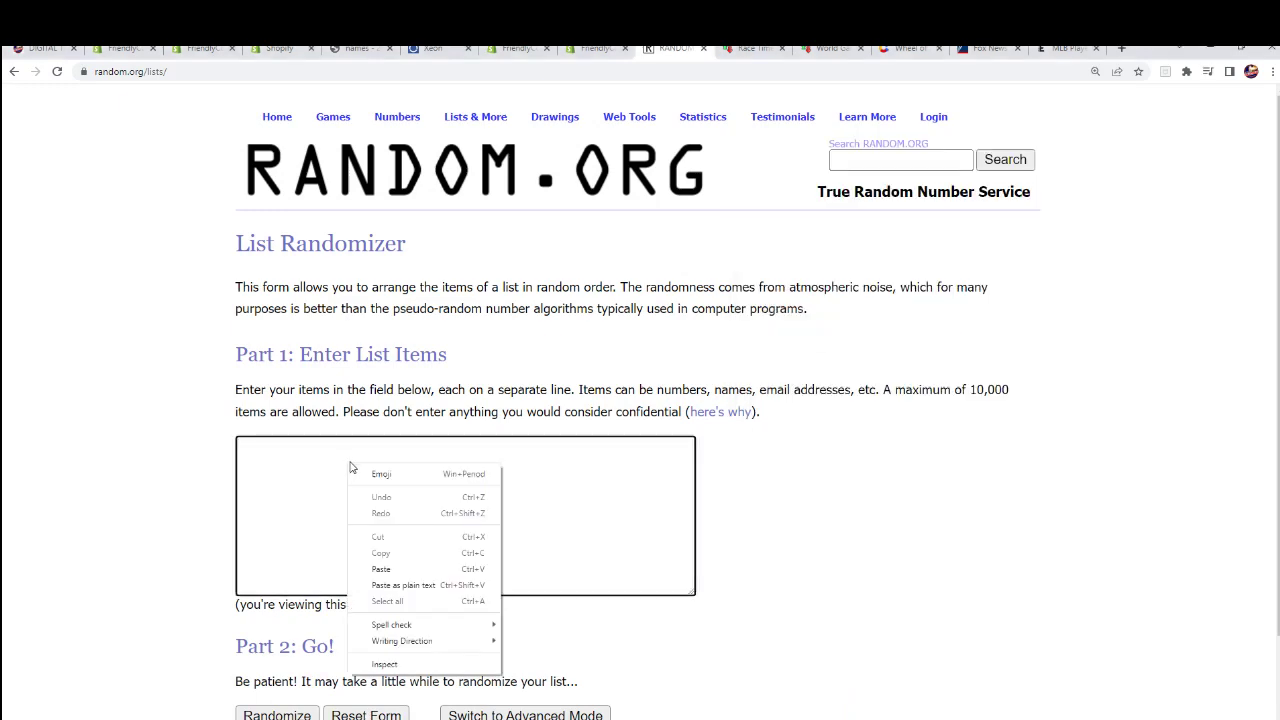
left_click(381, 568)
scroll(330, 580, "down", 1)
Randomize the list of owner names seven times
left_click(281, 615)
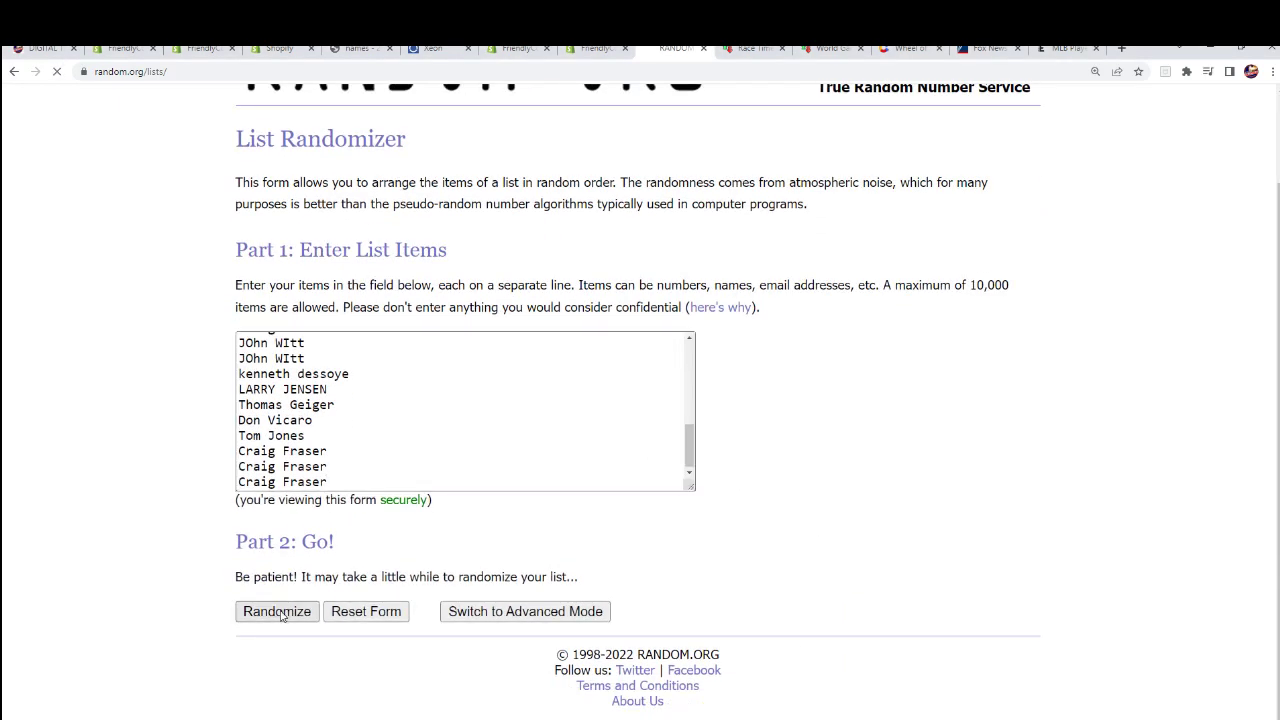
scroll(281, 615, "down", 3)
left_click(263, 612)
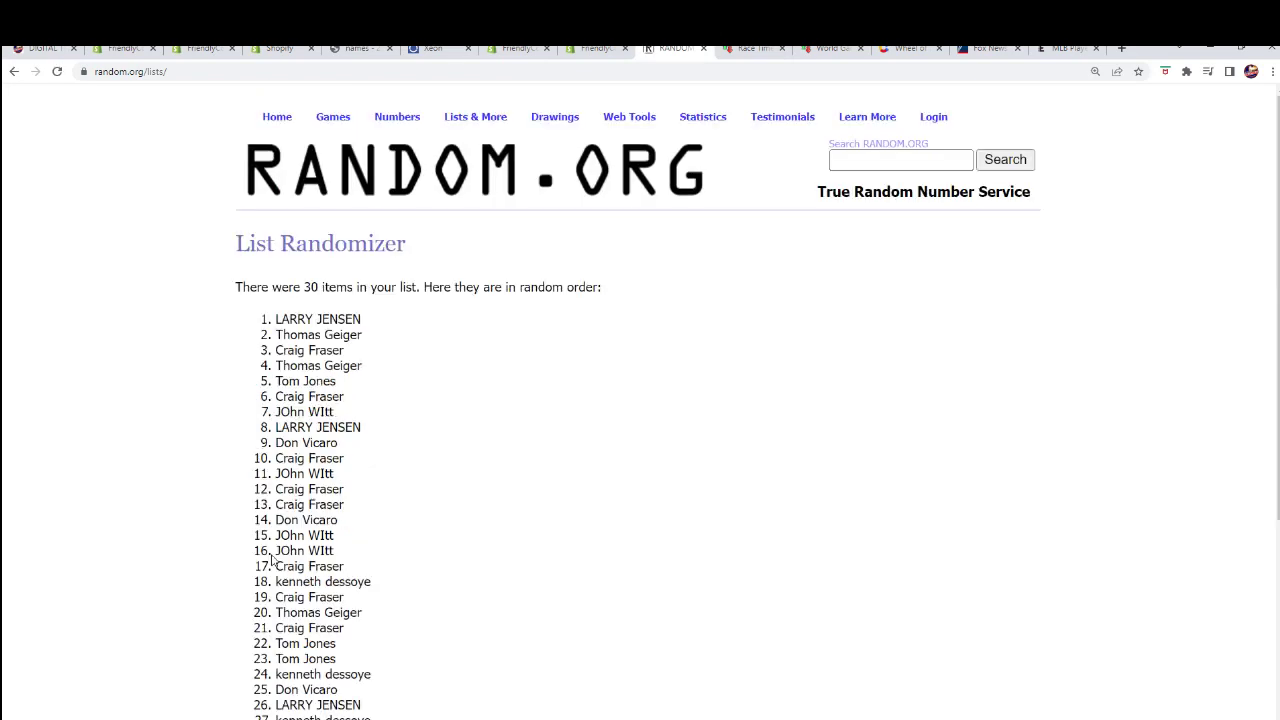
scroll(270, 590, "down", 3)
left_click(249, 617)
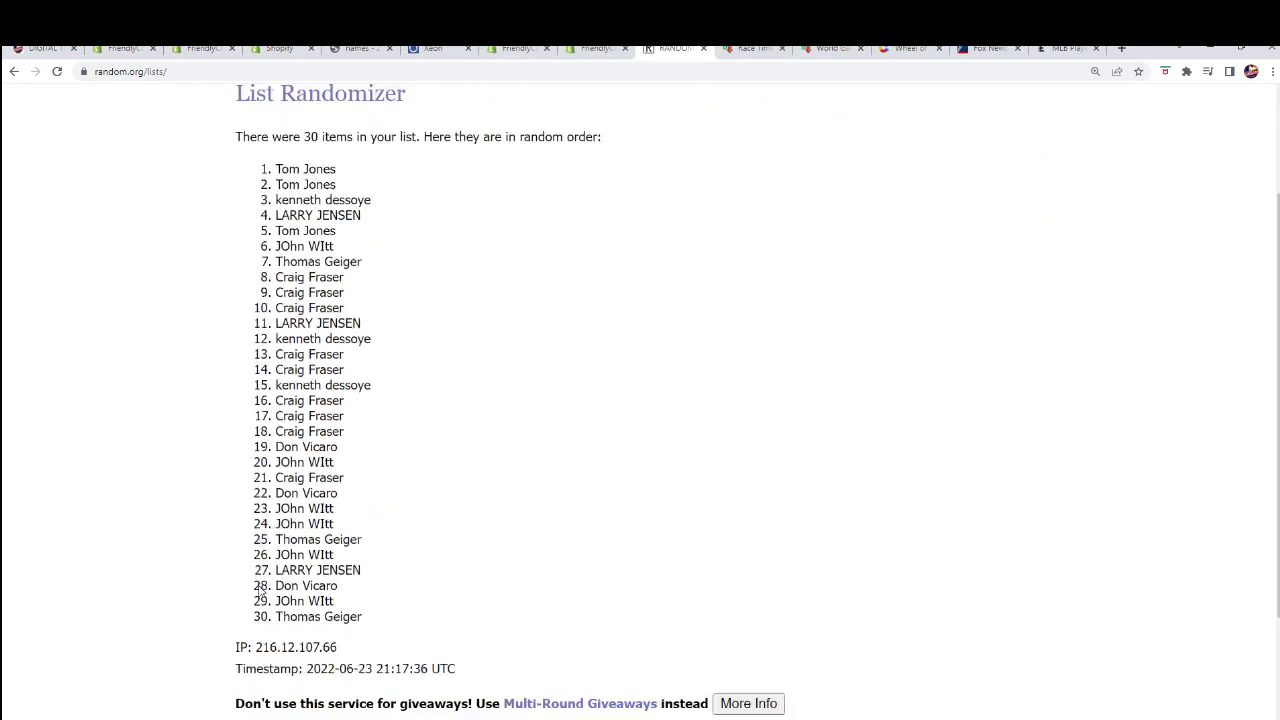
scroll(256, 600, "down", 3)
left_click(257, 610)
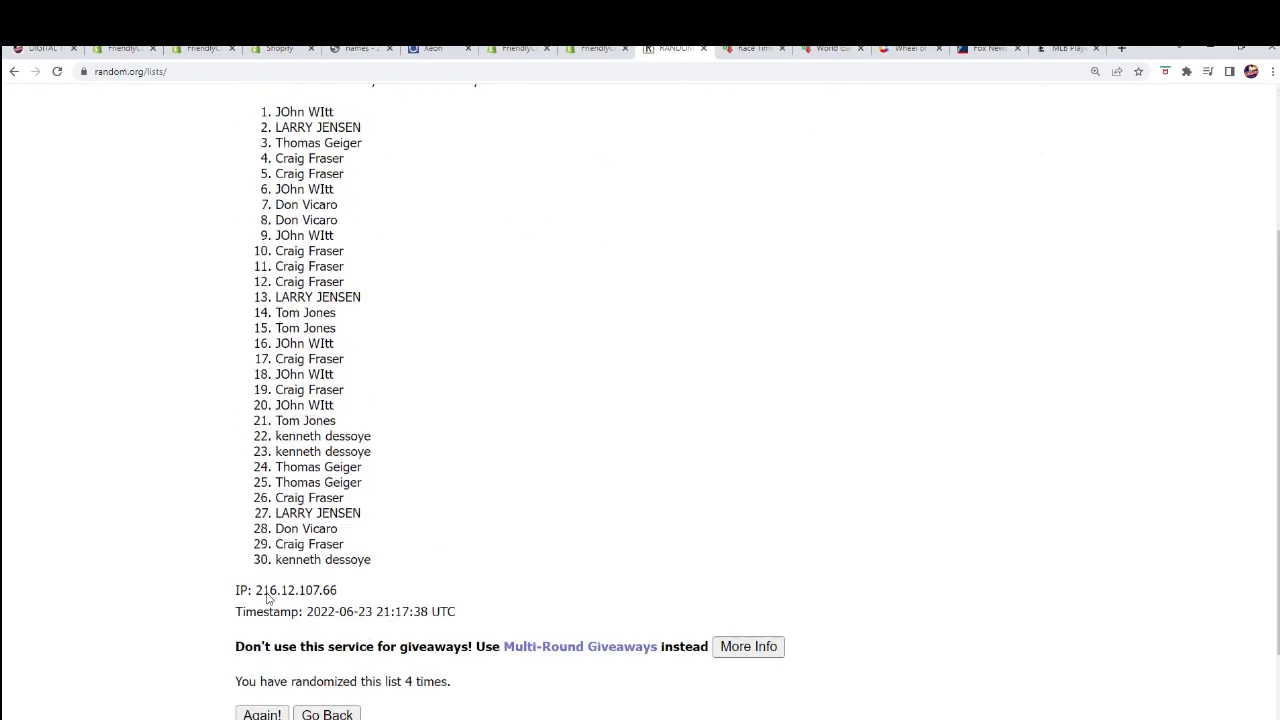
left_click(252, 611)
scroll(252, 611, "down", 3)
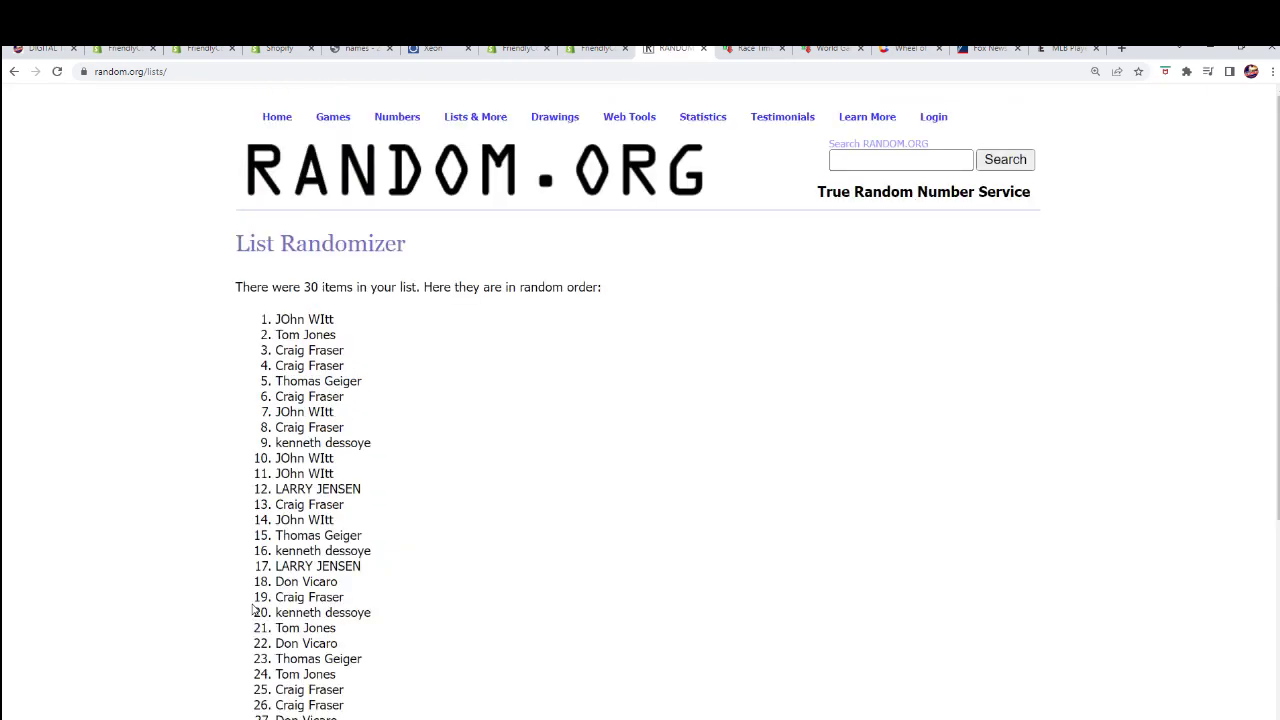
scroll(254, 600, "down", 3)
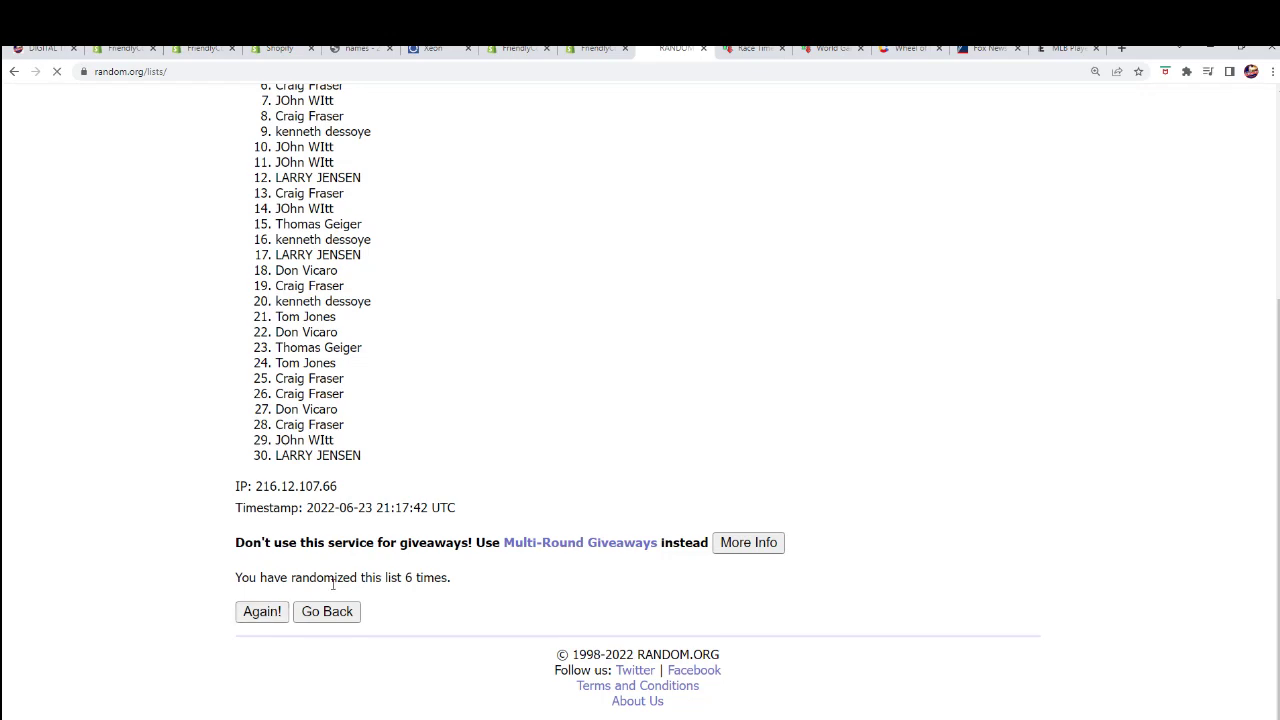
left_click(258, 609)
Copy all 30 owner names from the randomized results
scroll(377, 467, "down", 1)
left_click_drag(274, 249, 391, 570)
scroll(290, 323, "down", 2)
right_click(332, 499)
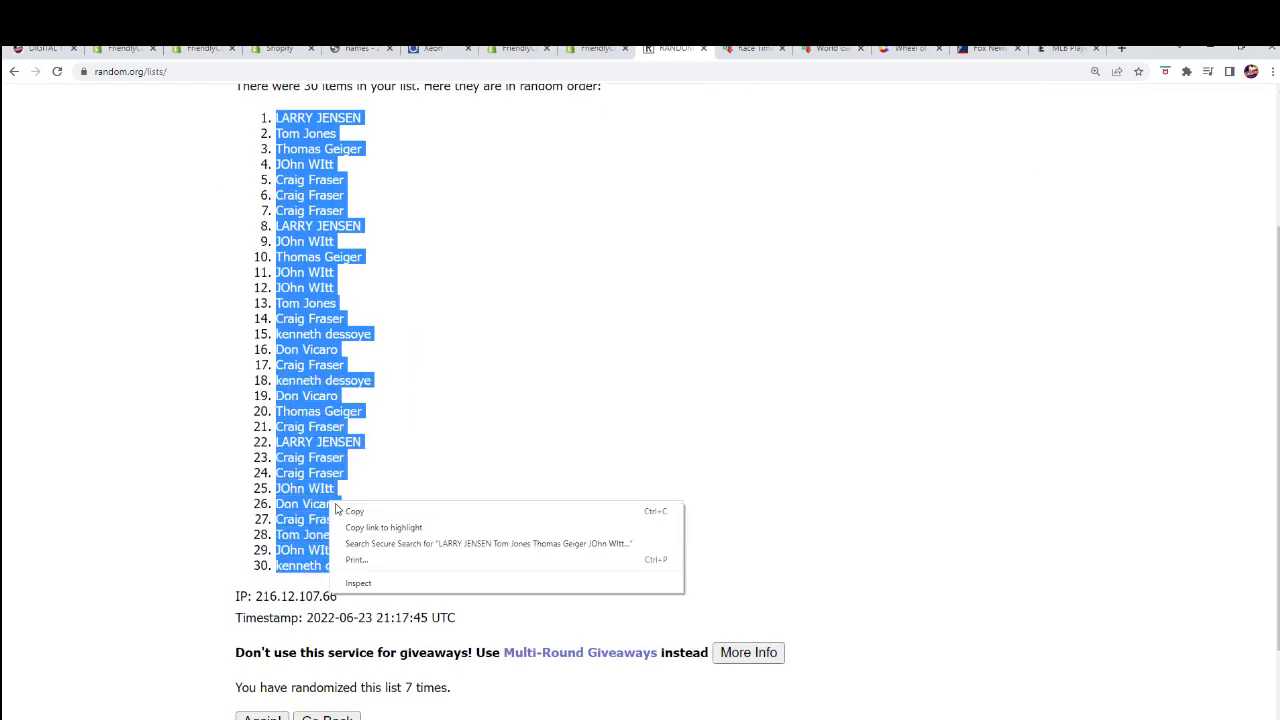
left_click(347, 512)
scroll(346, 515, "up", 1)
scroll(345, 514, "up", 1)
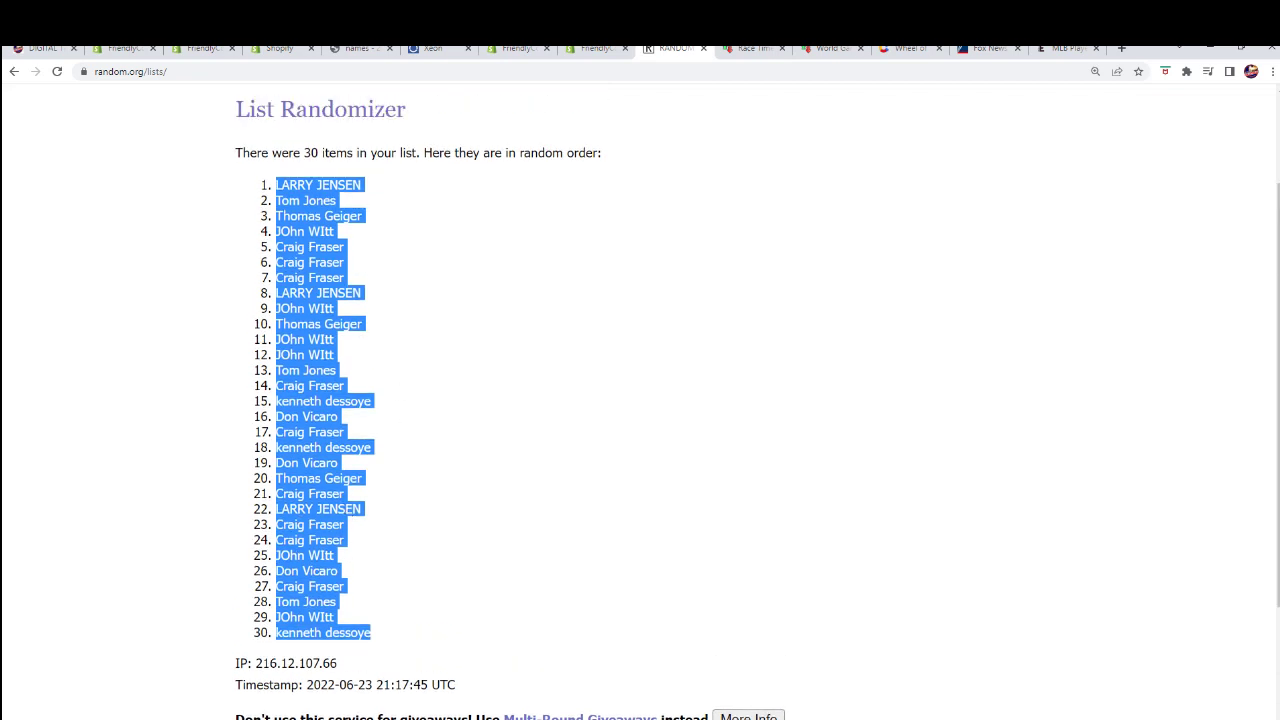
Switch to the Excel workbook and paste the names as Text under OWNERS, starting in cell A2
key("alt+Tab")
key("super+d")
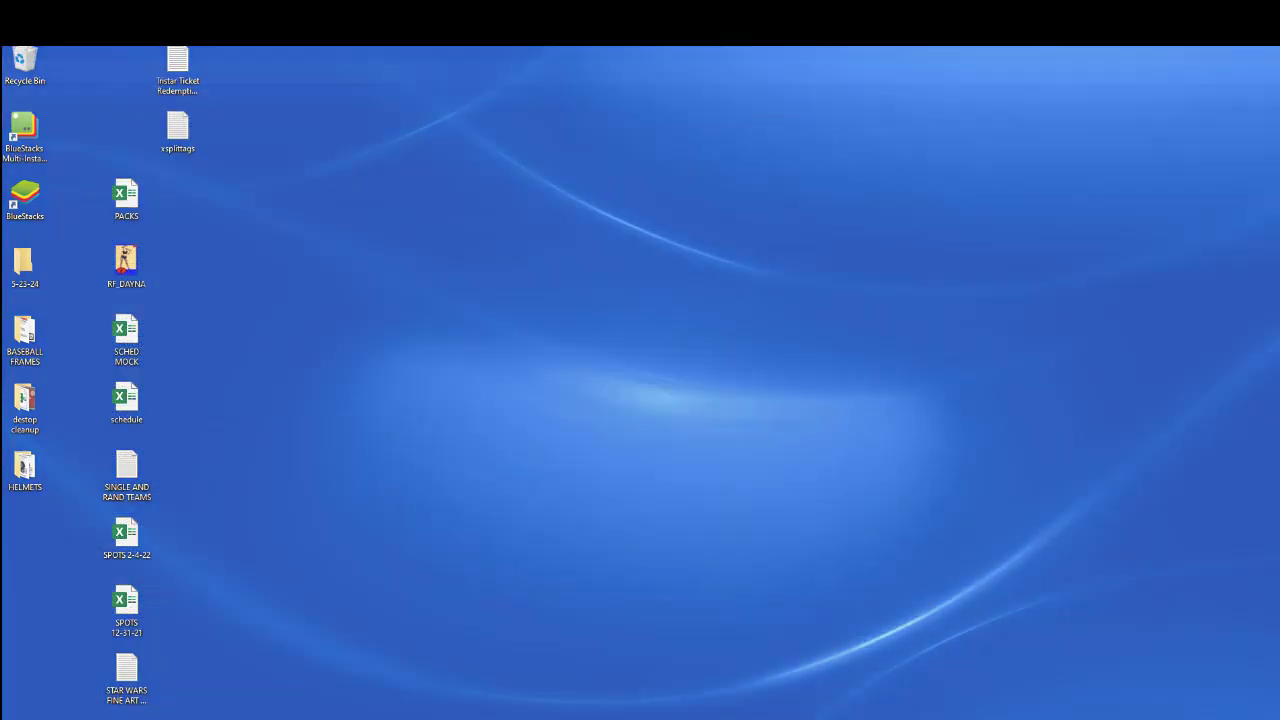
key("super+d")
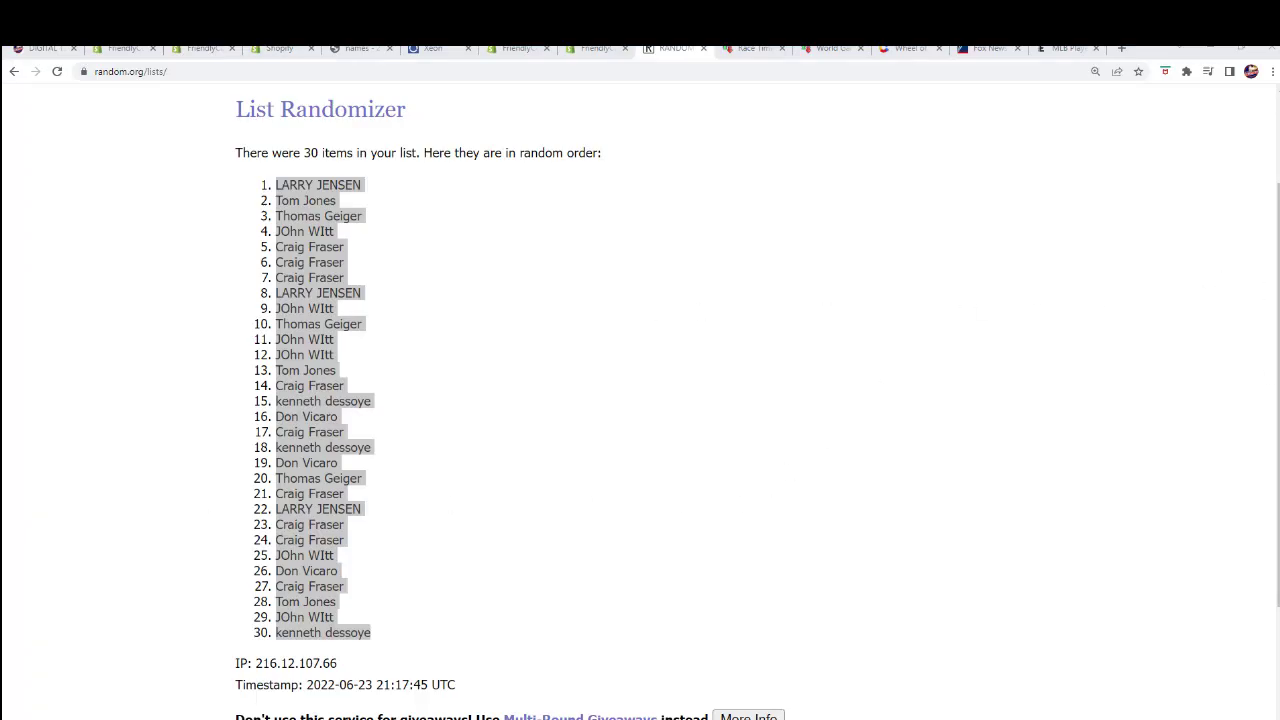
left_click_drag(719, 126, 672, 58)
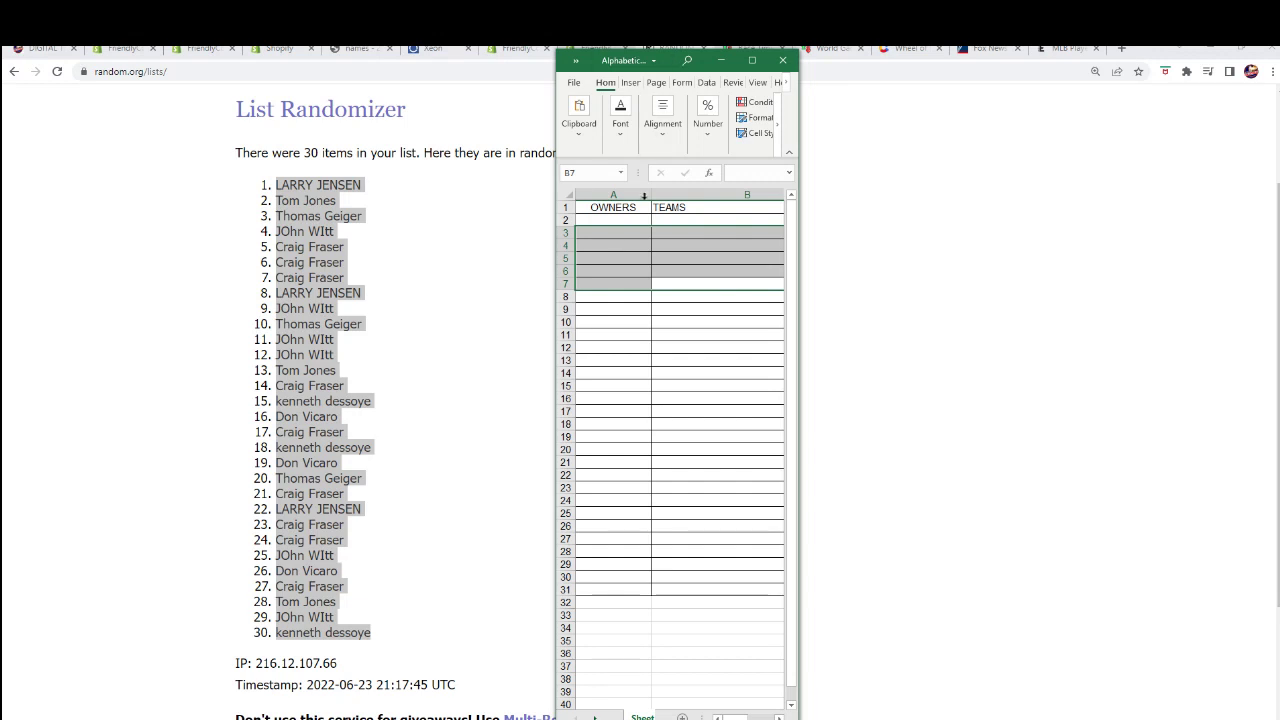
left_click(590, 218)
right_click(588, 218)
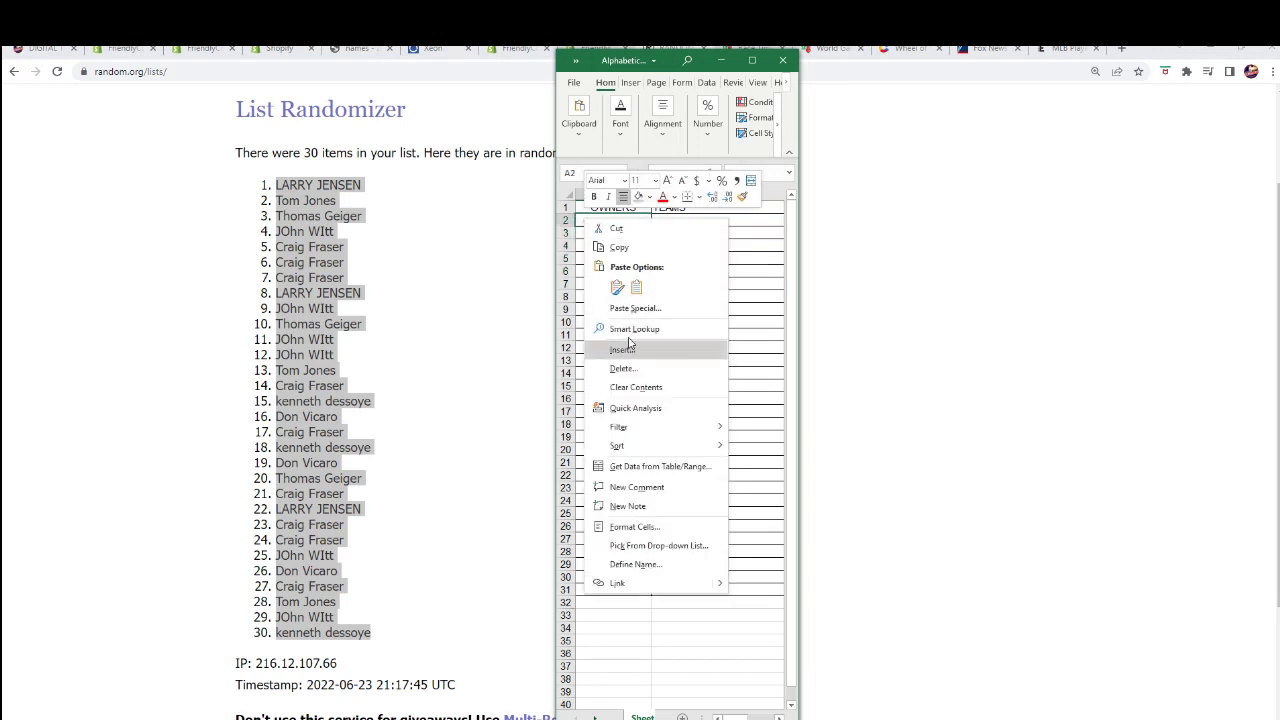
left_click(620, 309)
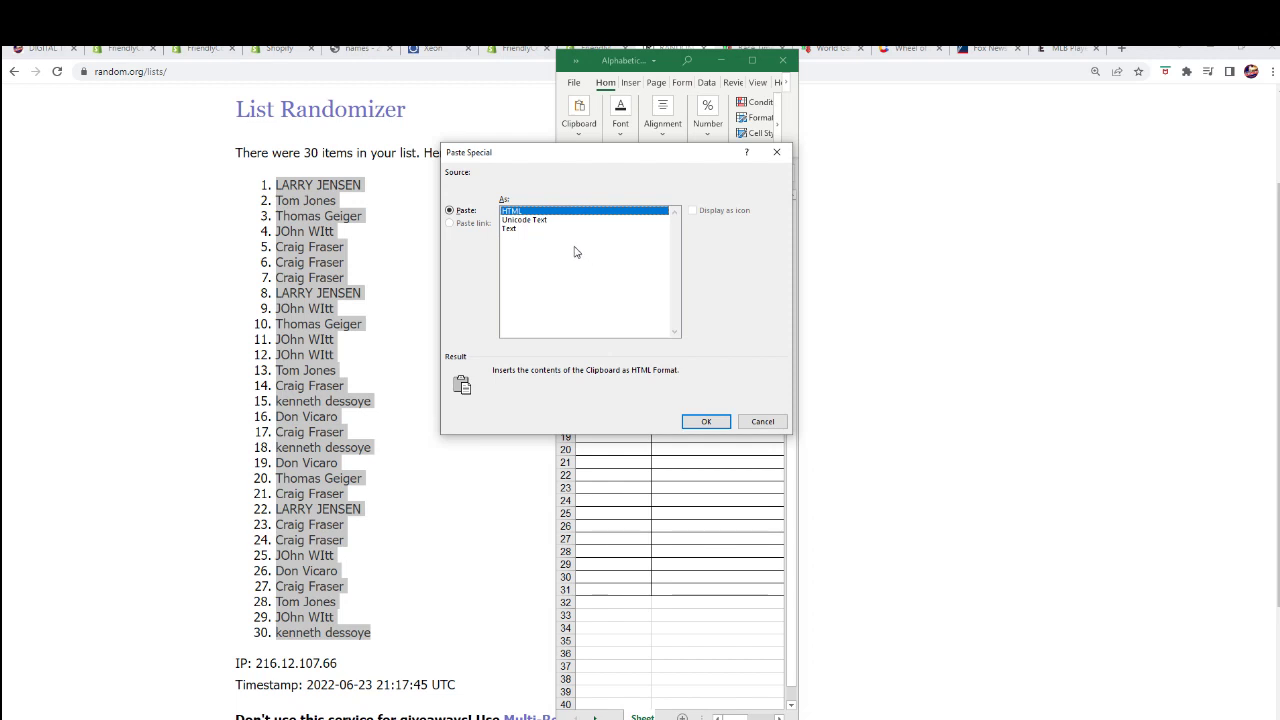
left_click(511, 229)
left_click(700, 419)
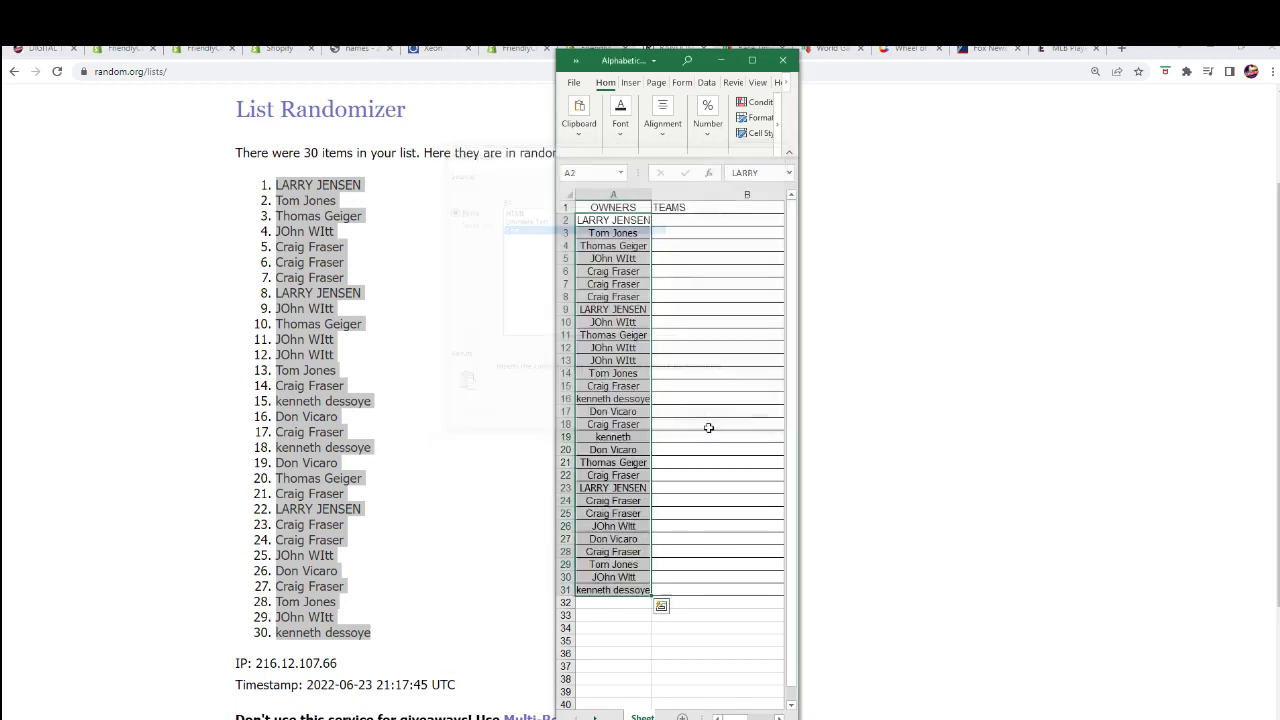
Make the pasted owner names bold and widen column A so each name fits on one line
left_click_drag(670, 50, 670, 38)
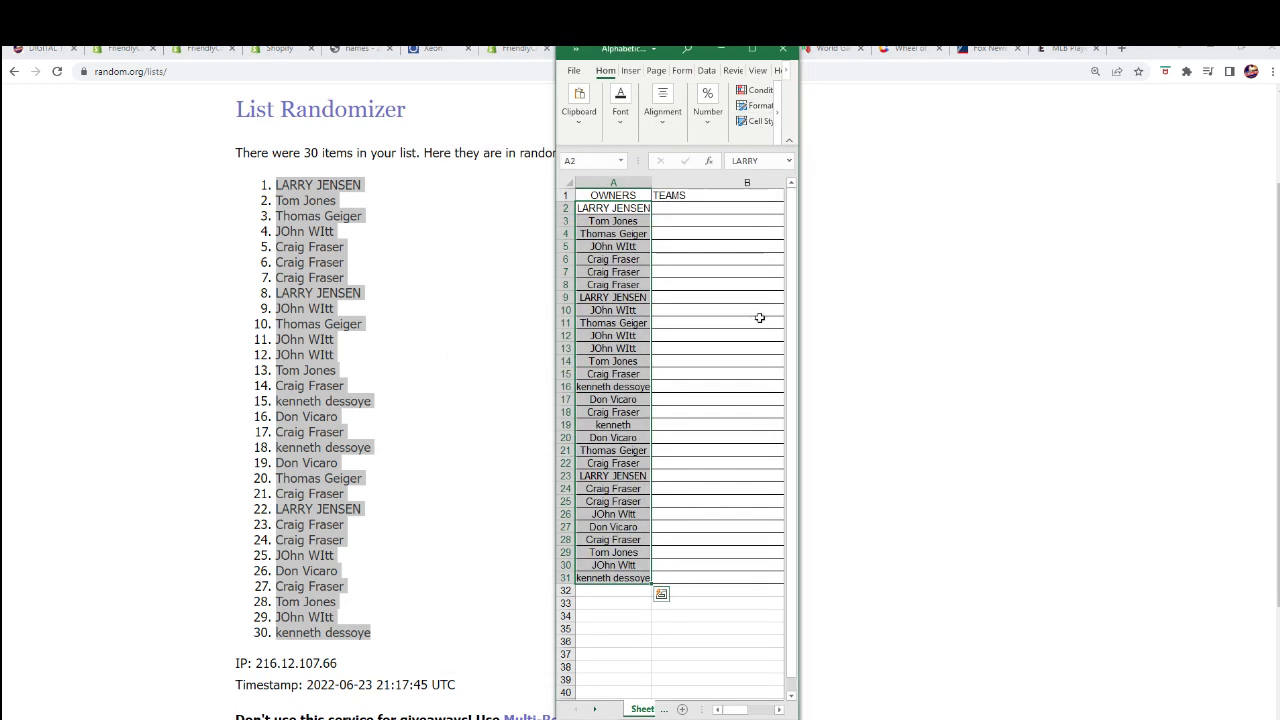
scroll(650, 450, "up", 2)
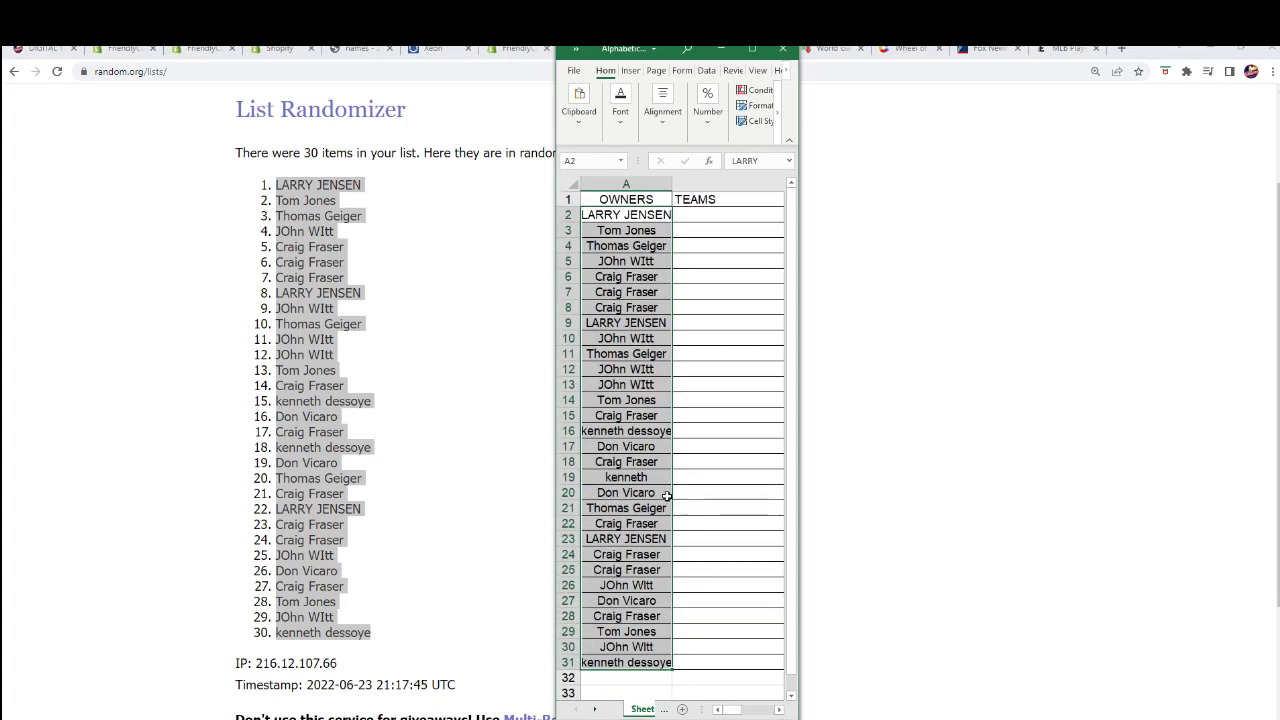
right_click(641, 453)
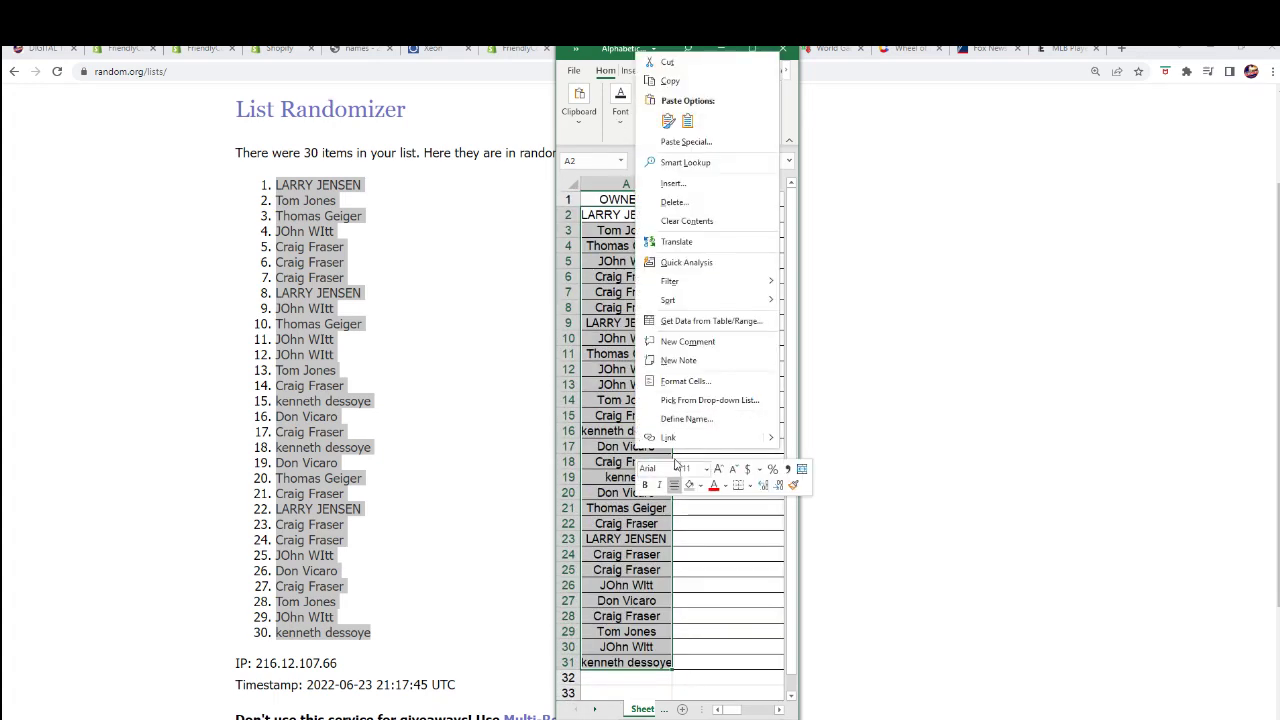
left_click(644, 484)
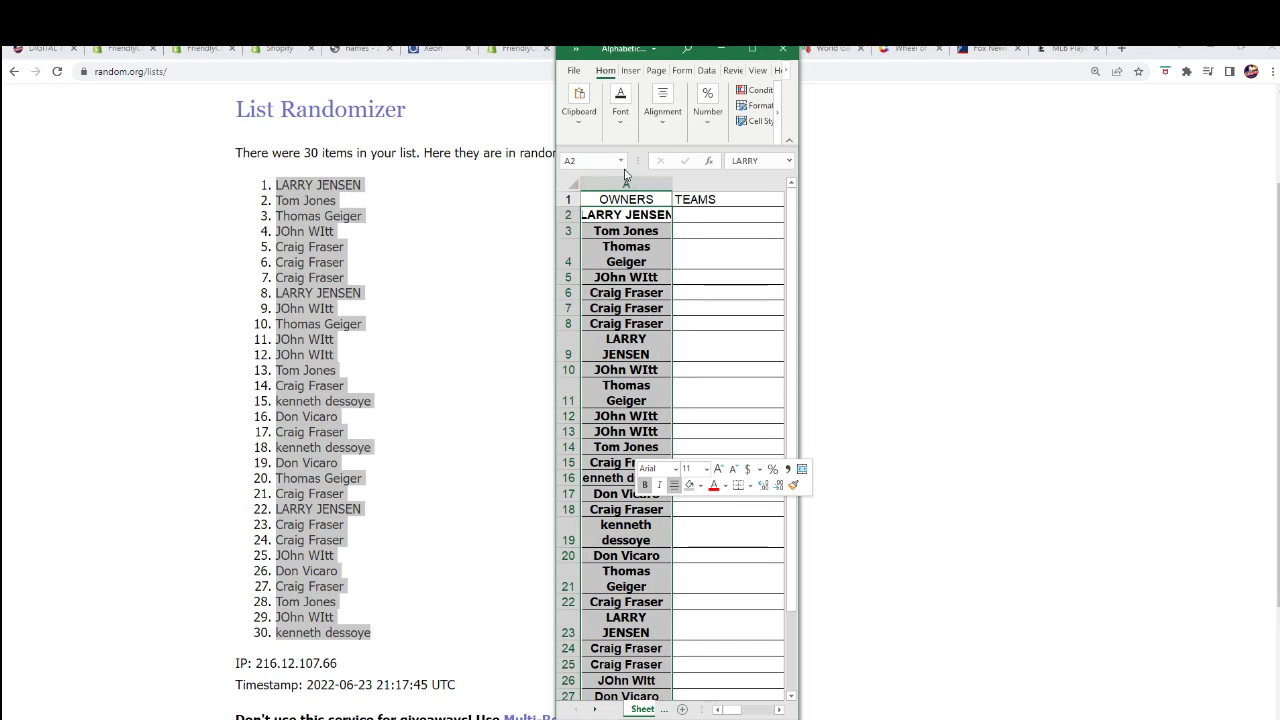
left_click_drag(672, 184, 693, 184)
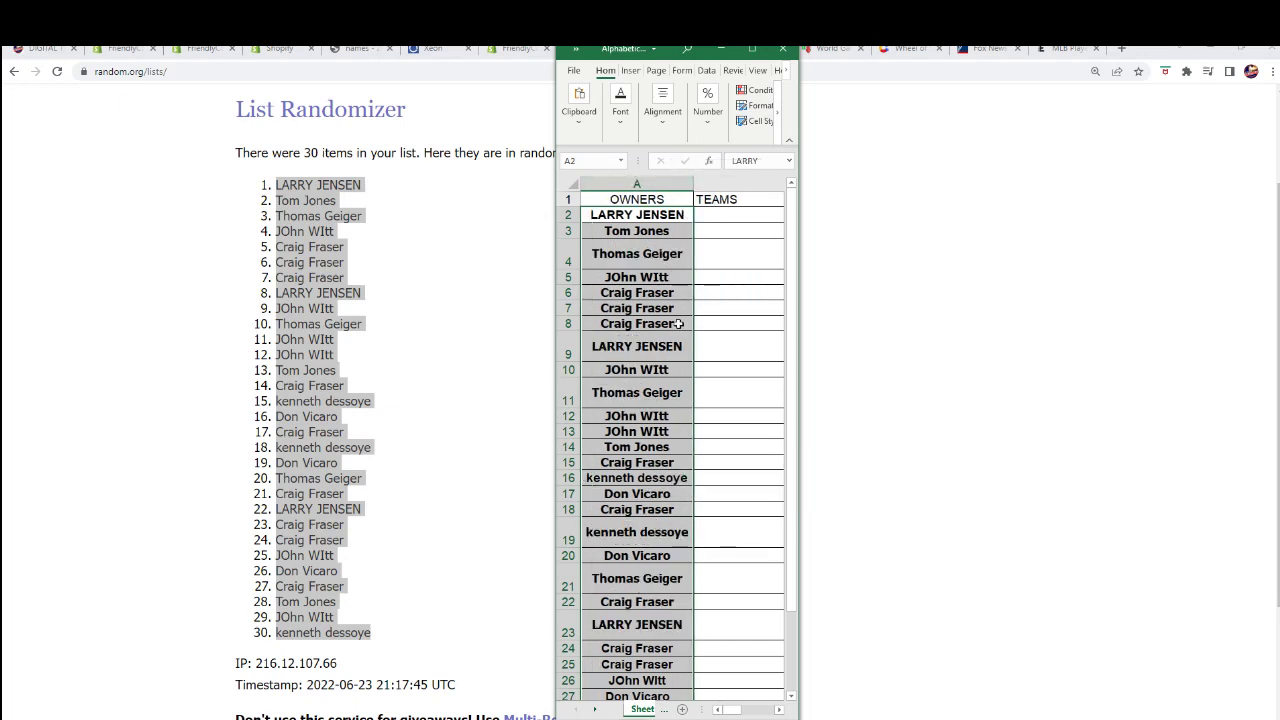
Undo the column widening and the bold formatting, keeping the workbook in a small window beside the results
left_click(754, 49)
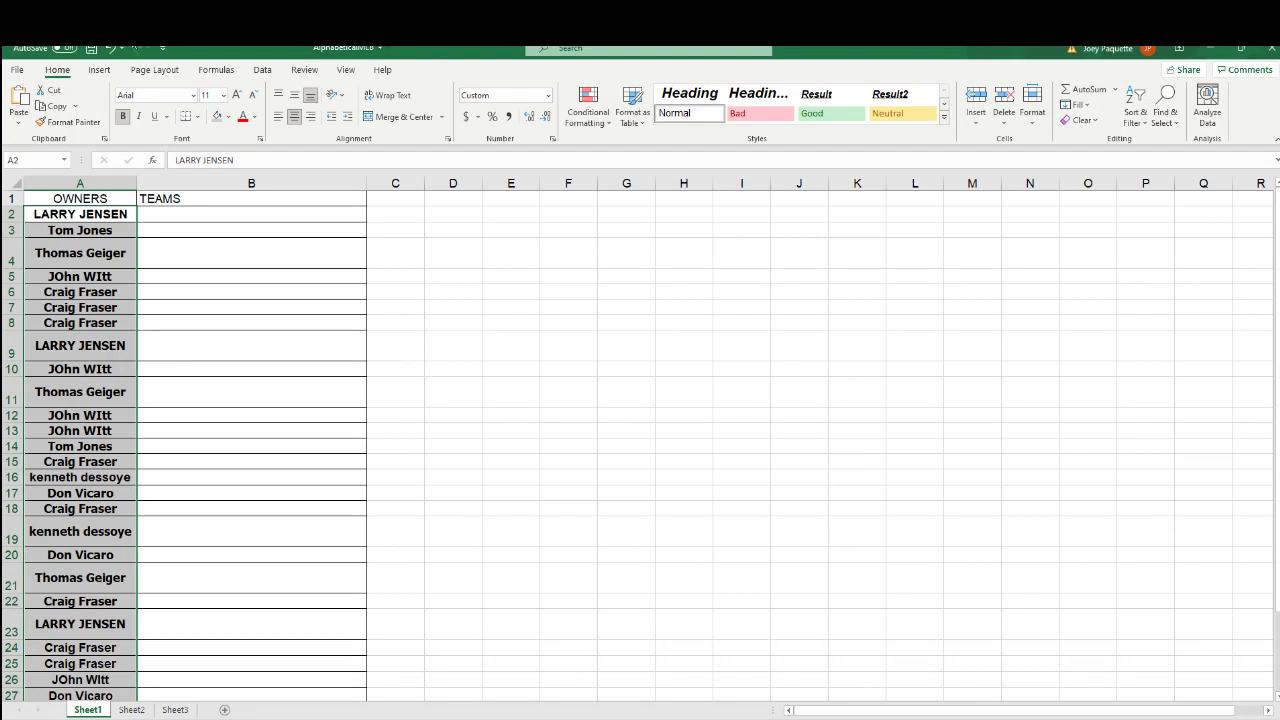
left_click(111, 48)
left_click(111, 48)
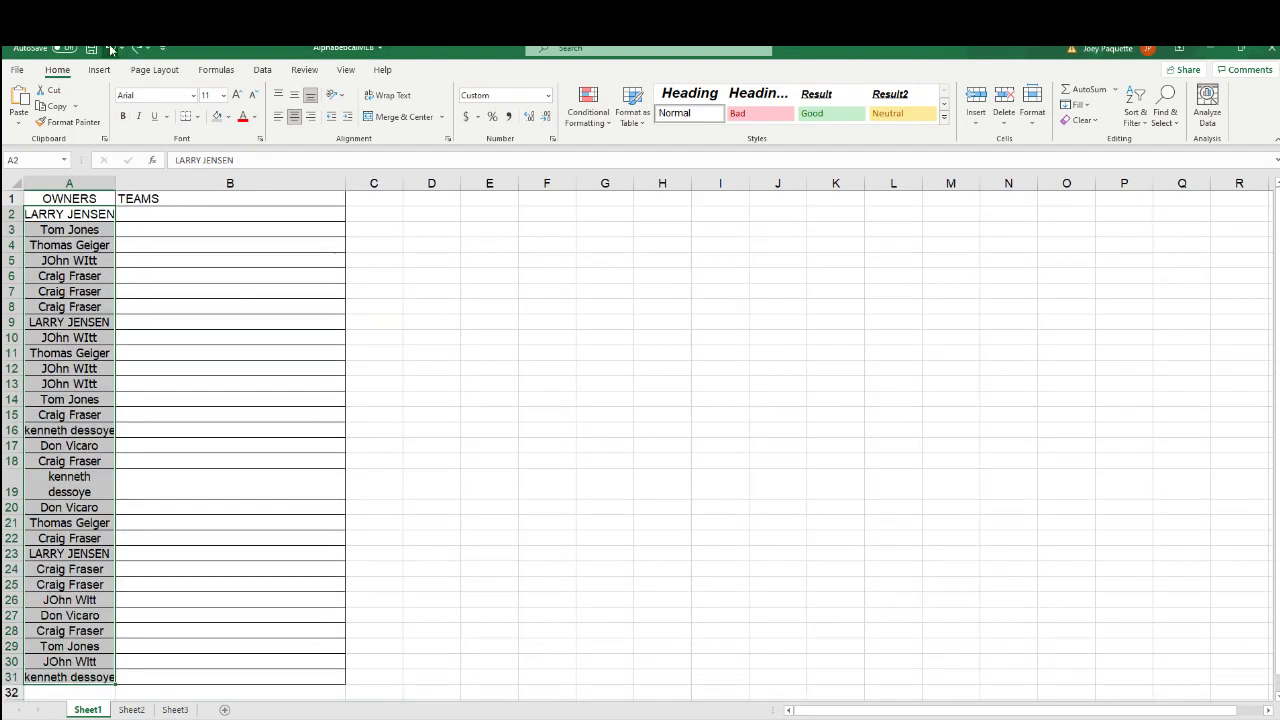
left_click_drag(450, 48, 652, 48)
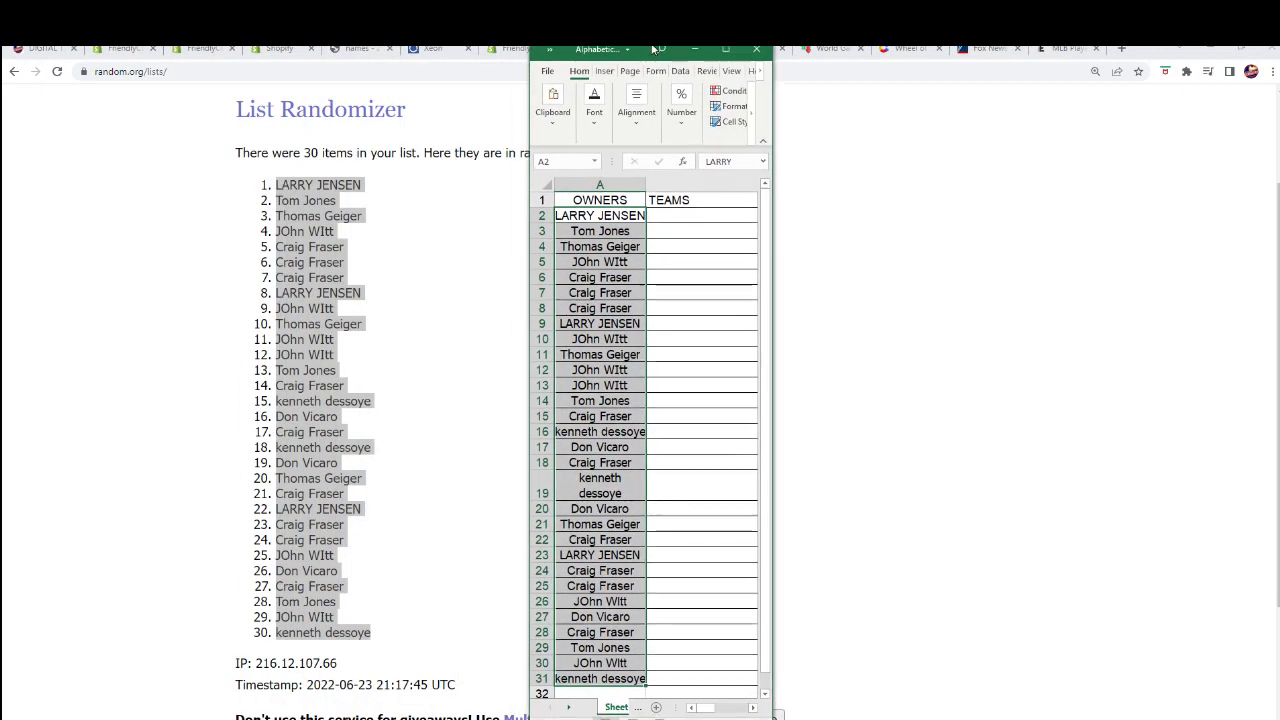
Widen column A and apply bold to the owner names in A2:A31
left_click_drag(647, 185, 691, 180)
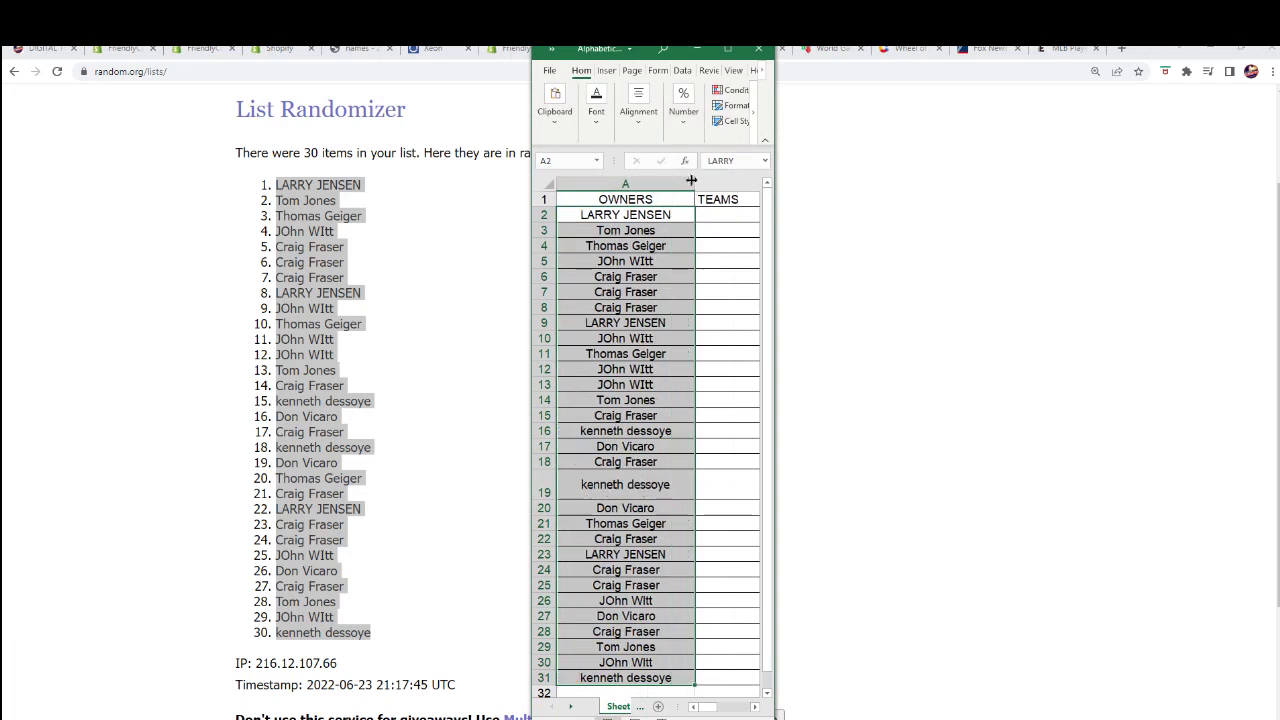
right_click(604, 230)
left_click(614, 209)
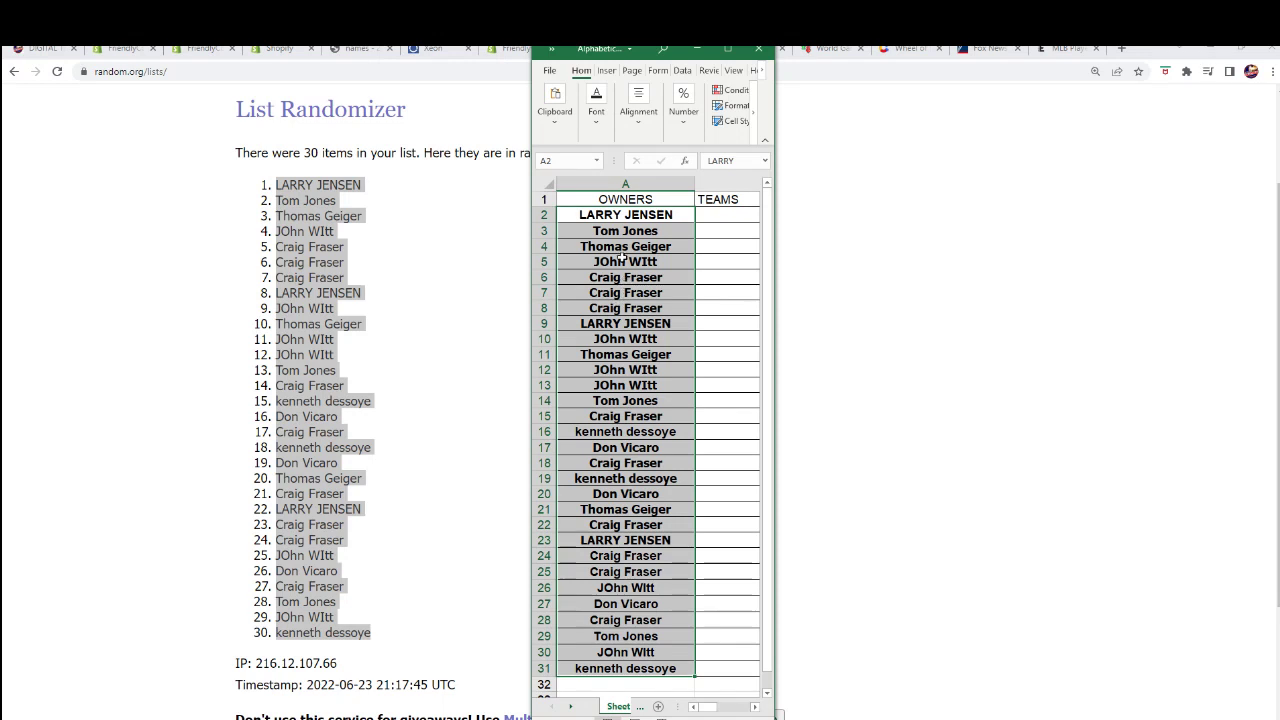
Turn off centering for the owner names in A2:A31 and narrow column A to just fit them
right_click(622, 254)
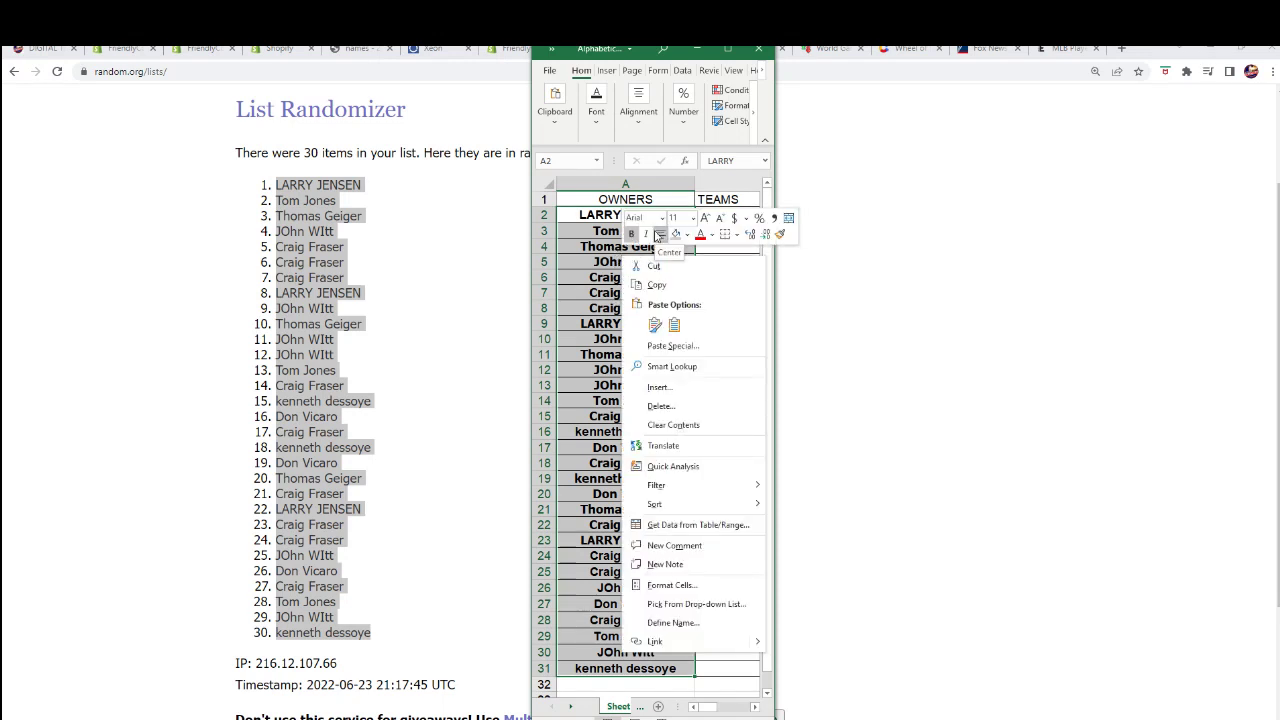
left_click(659, 236)
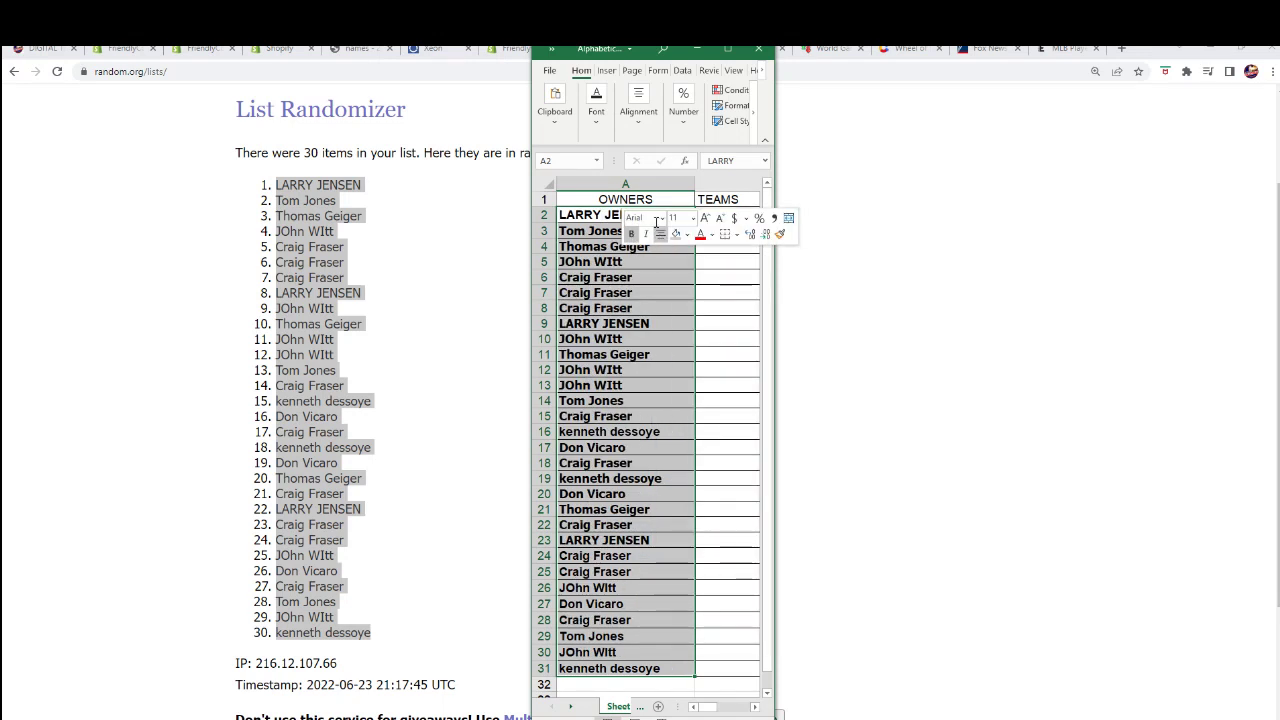
left_click(651, 306)
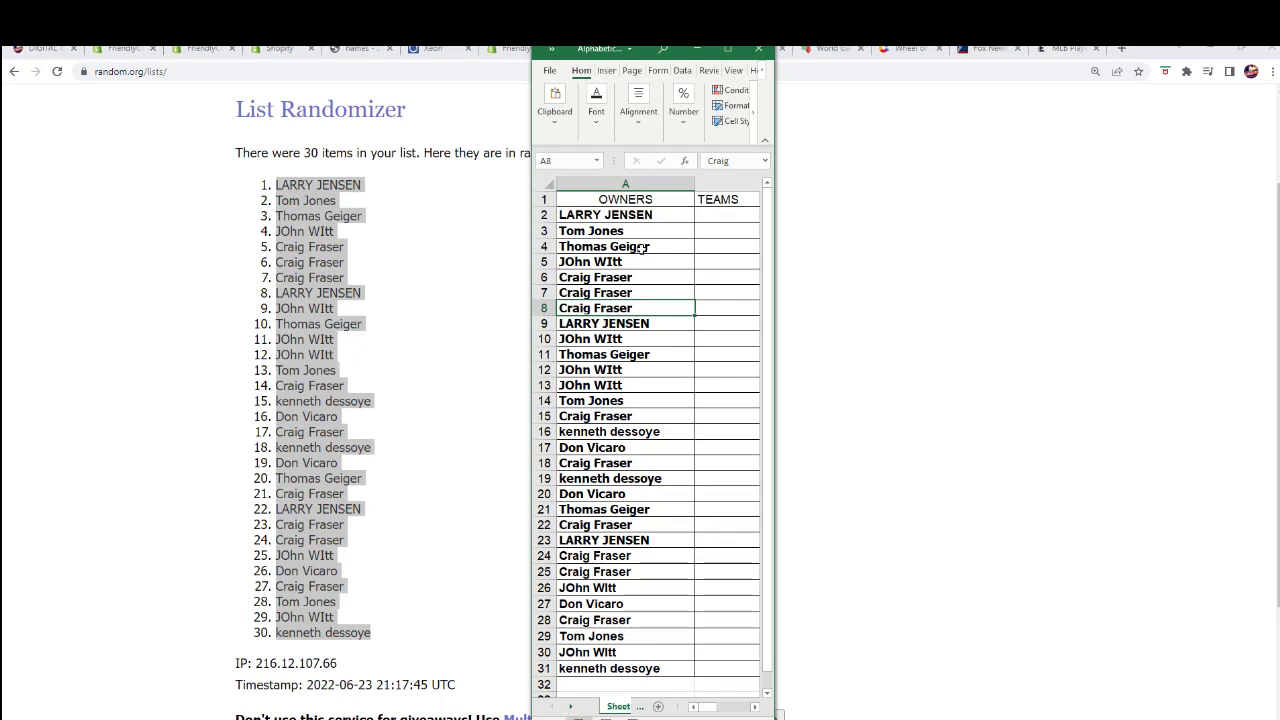
left_click(657, 178)
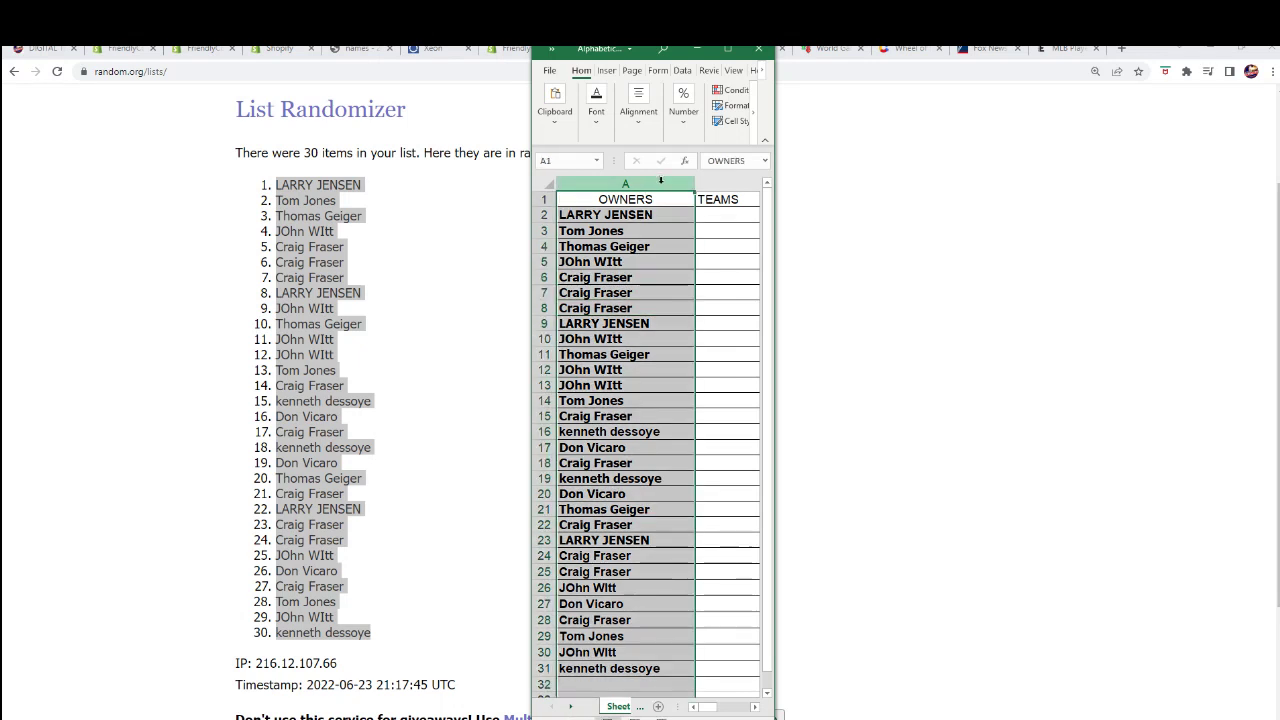
left_click_drag(694, 182, 663, 202)
Switch back to RANDOM.ORG and open a blank List Randomizer form
scroll(386, 366, "up", 2)
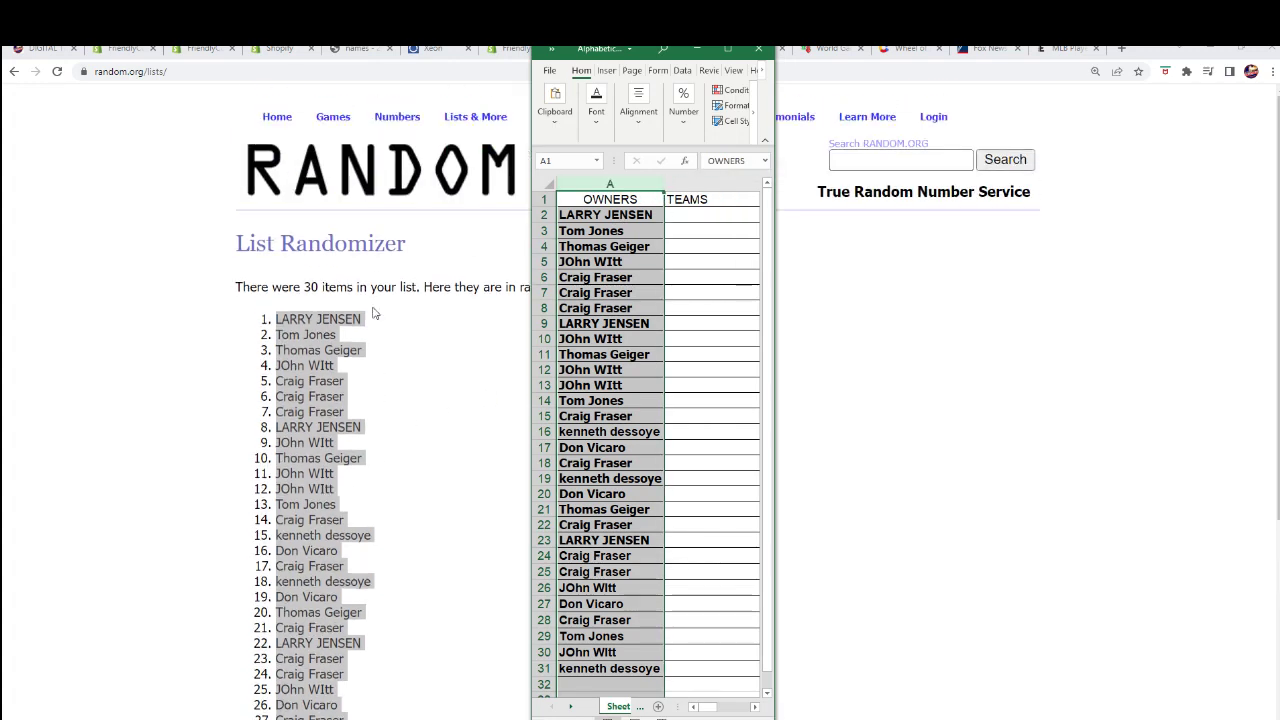
scroll(376, 303, "down", 3)
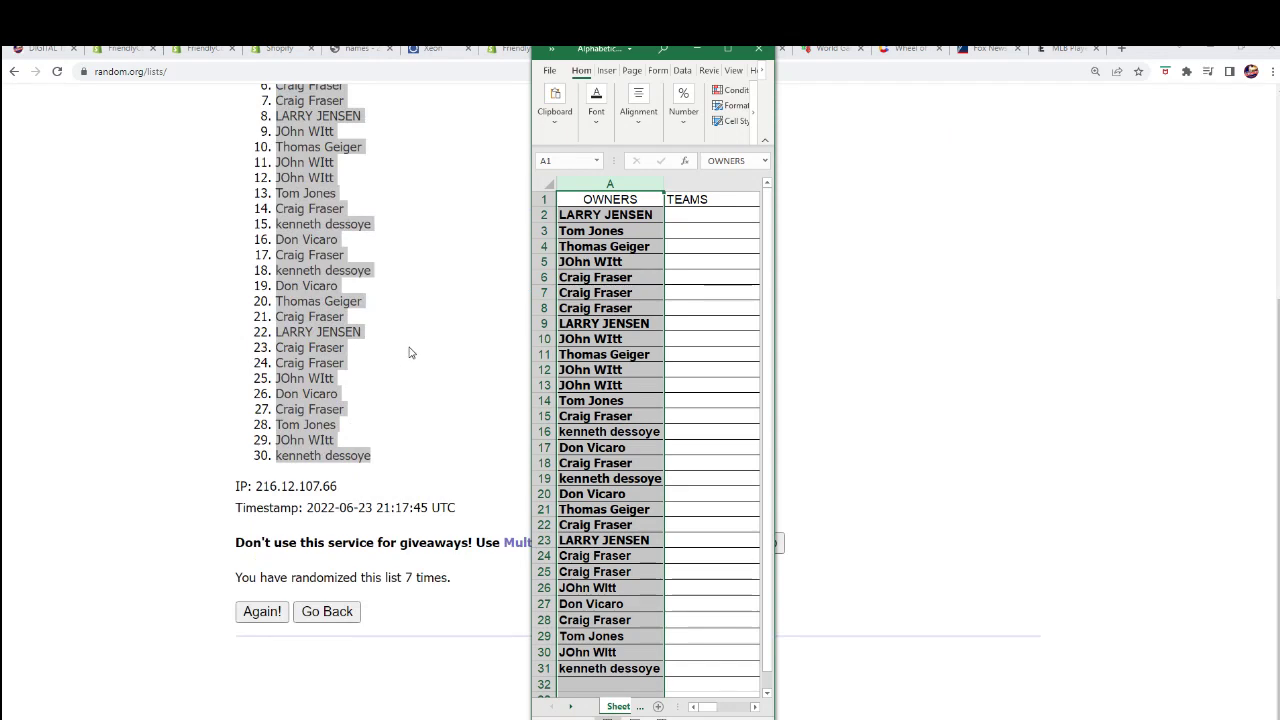
scroll(427, 356, "up", 3)
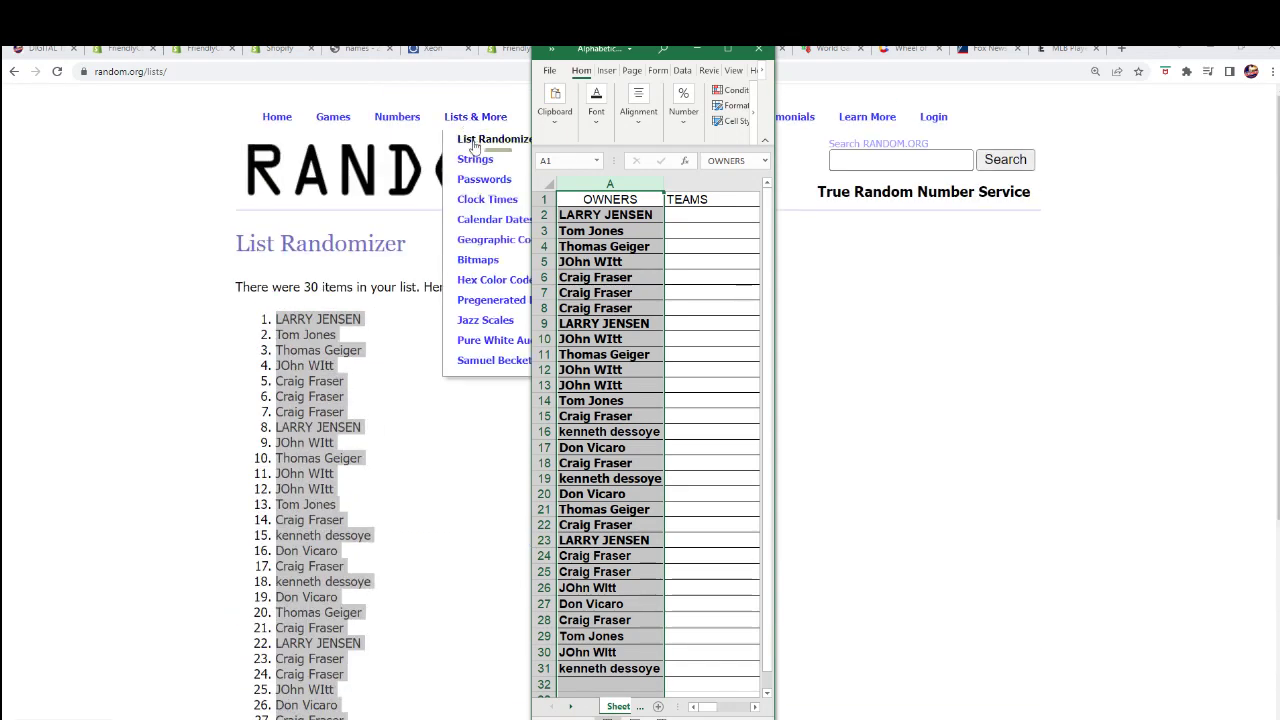
left_click(470, 138)
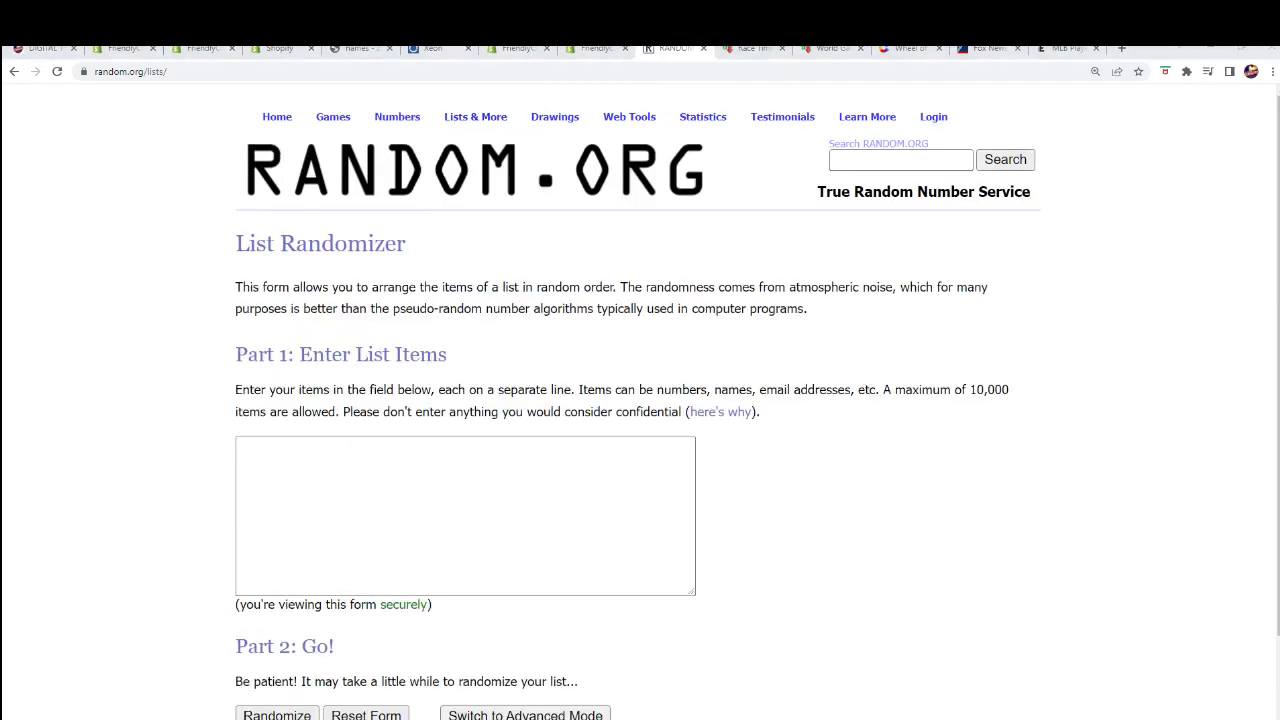
Switch to Notepad and copy the team list from Arizona Diamondbacks through Washington Nationals
key("alt+Tab")
left_click_drag(928, 130, 927, 42)
scroll(961, 543, "down", 6)
left_click_drag(869, 706, 745, 332)
right_click(783, 370)
left_click(810, 421)
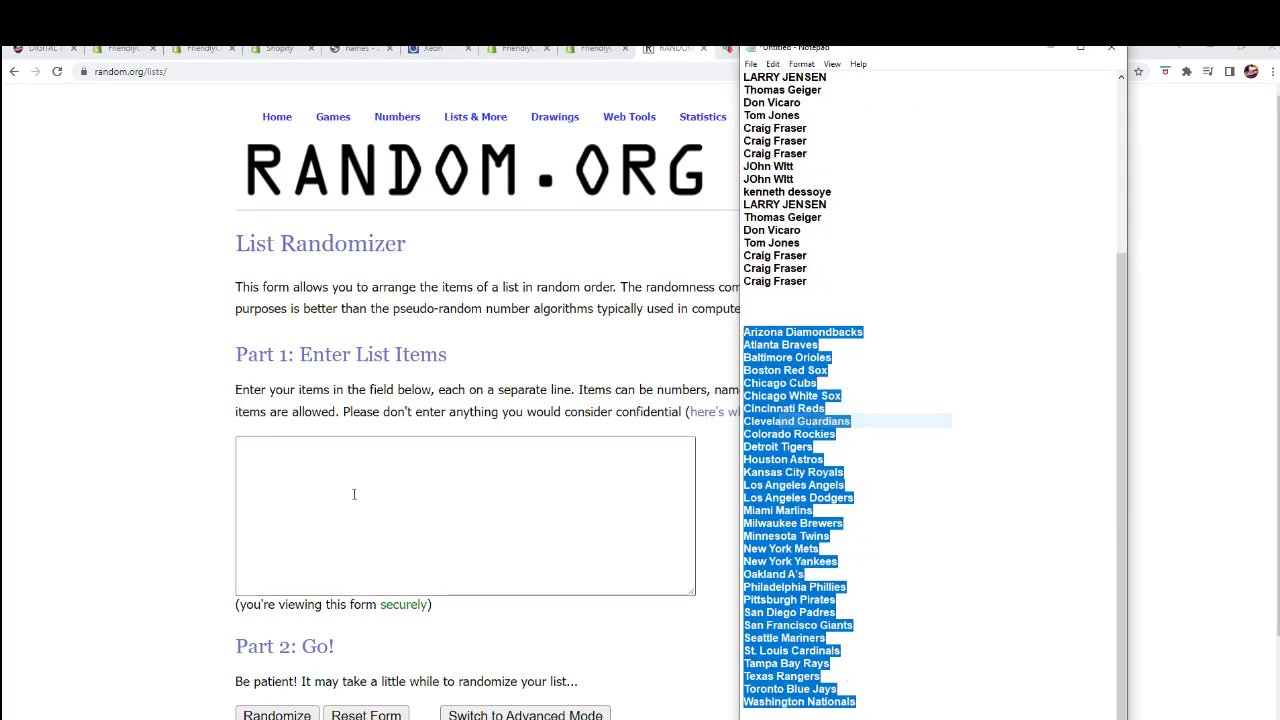
Paste the copied baseball teams into the List Randomizer's list items field
left_click(351, 494)
right_click(304, 462)
left_click(366, 578)
scroll(871, 546, "down", 1)
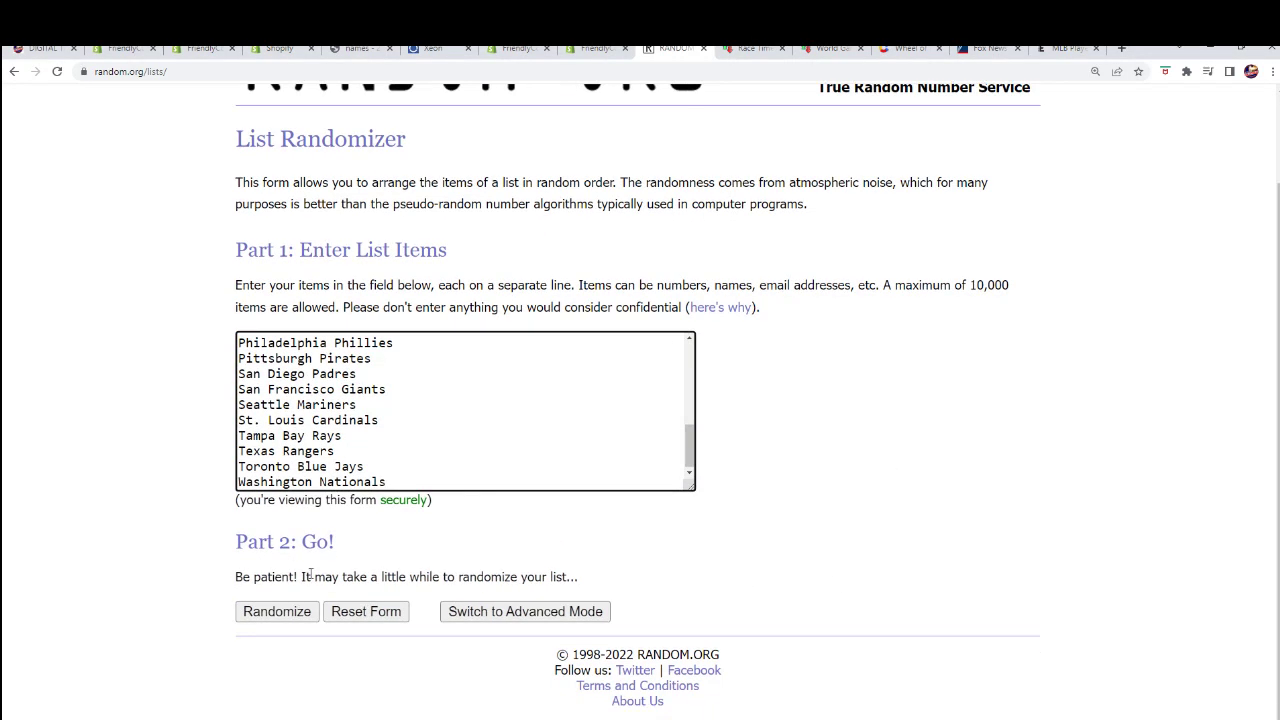
Randomize the baseball team list seven times in a row
left_click(296, 611)
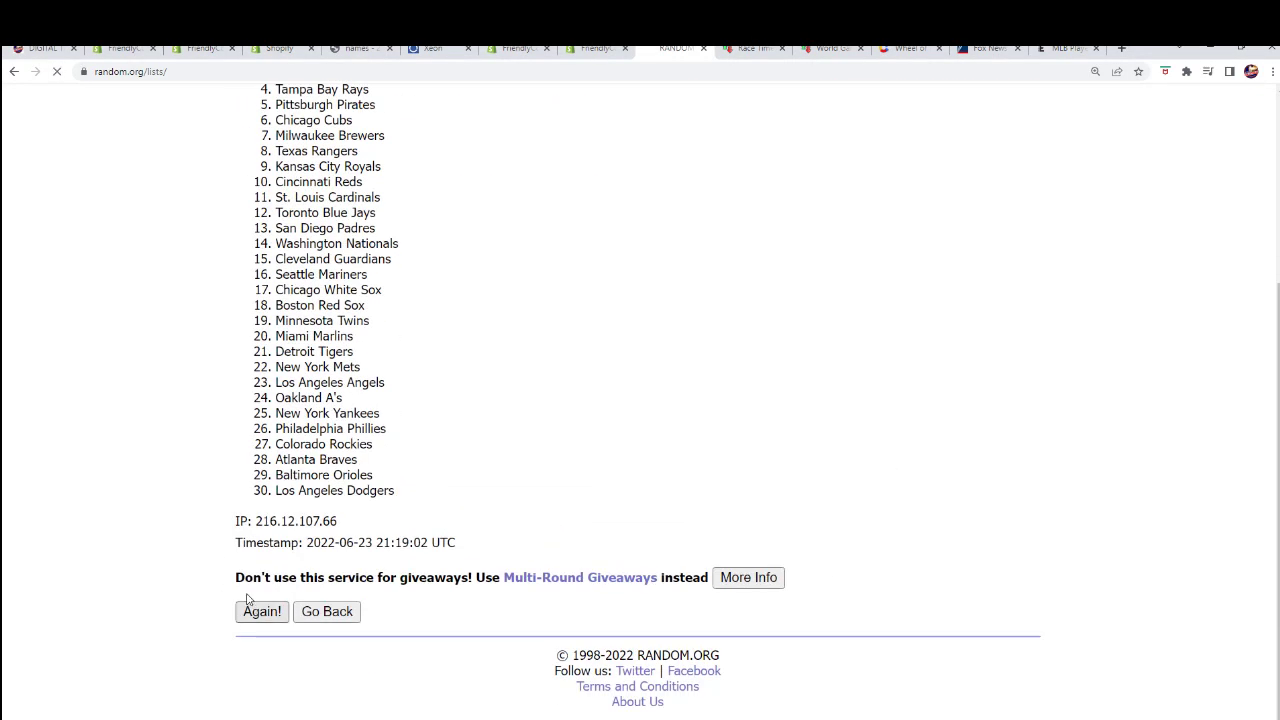
left_click(257, 610)
scroll(289, 571, "down", 3)
left_click(248, 617)
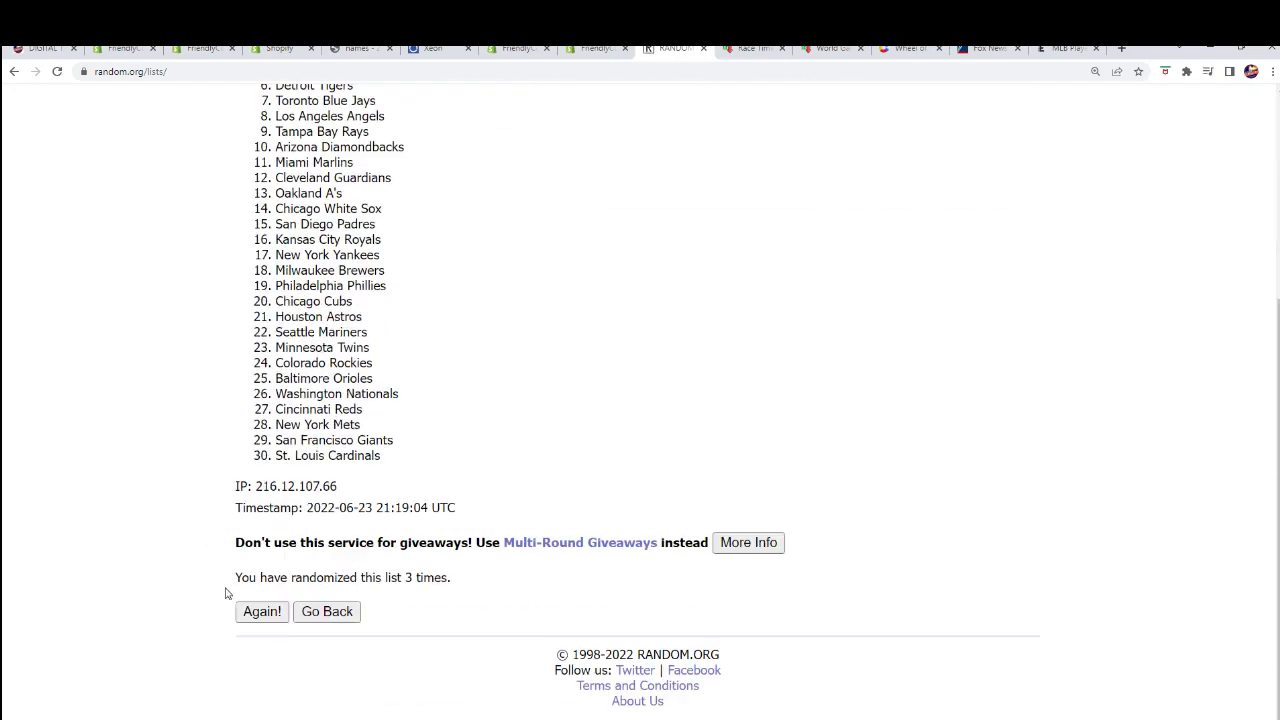
left_click(254, 611)
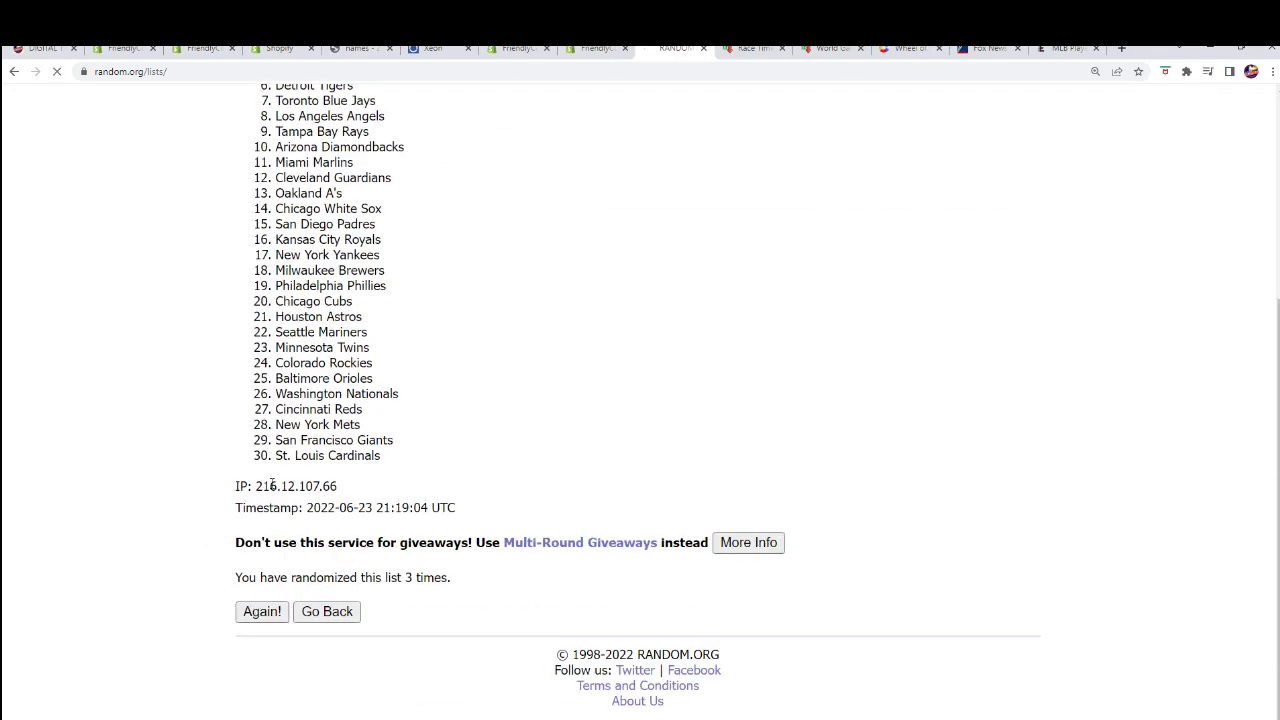
left_click(258, 612)
left_click(257, 609)
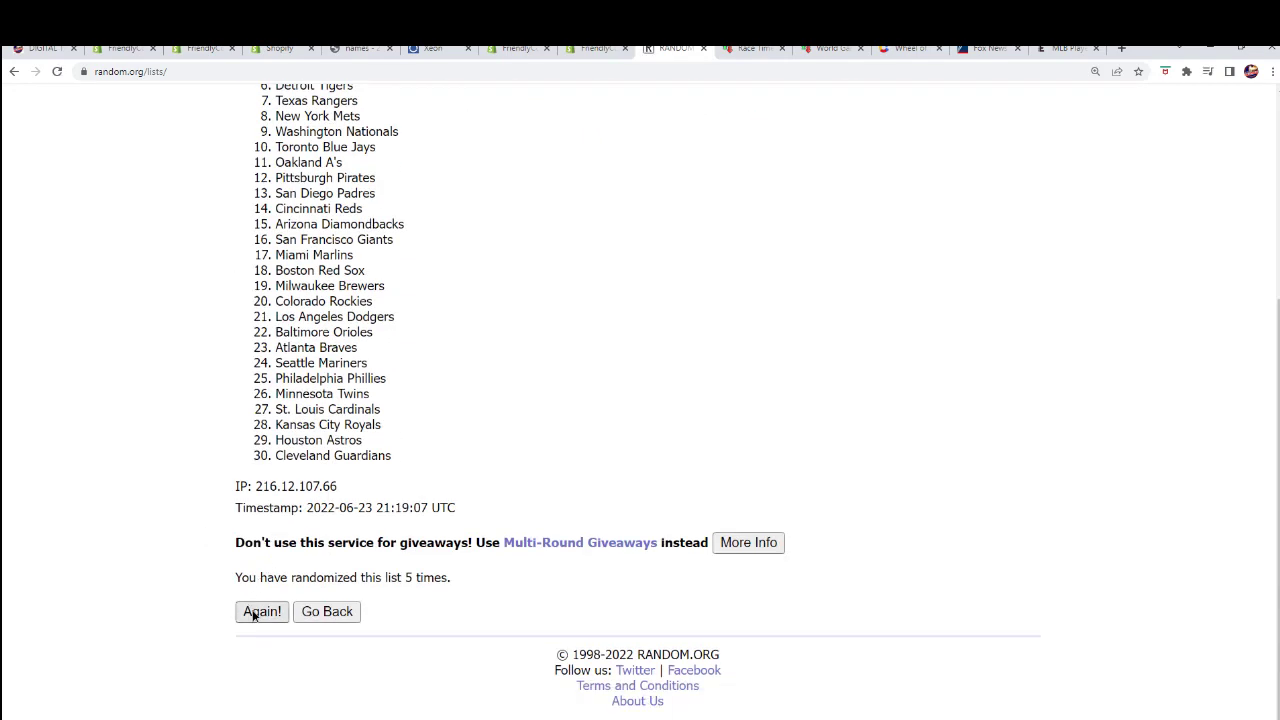
scroll(343, 473, "down", 3)
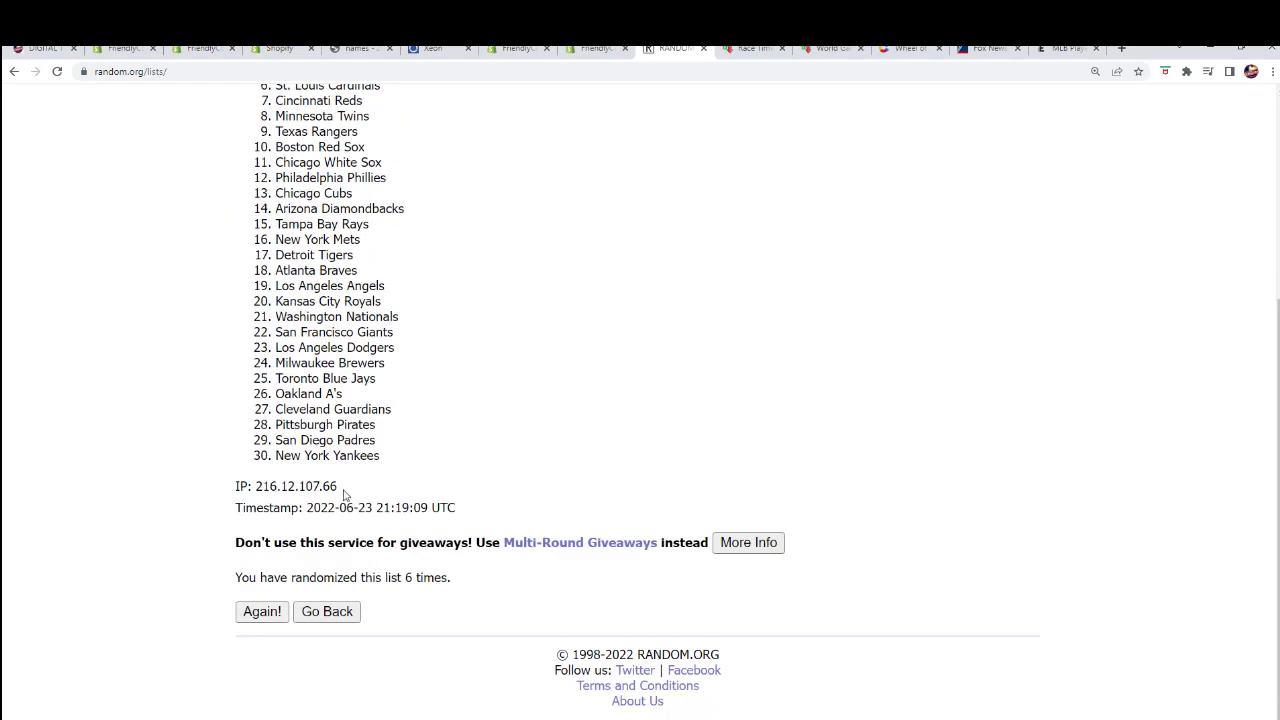
left_click(262, 611)
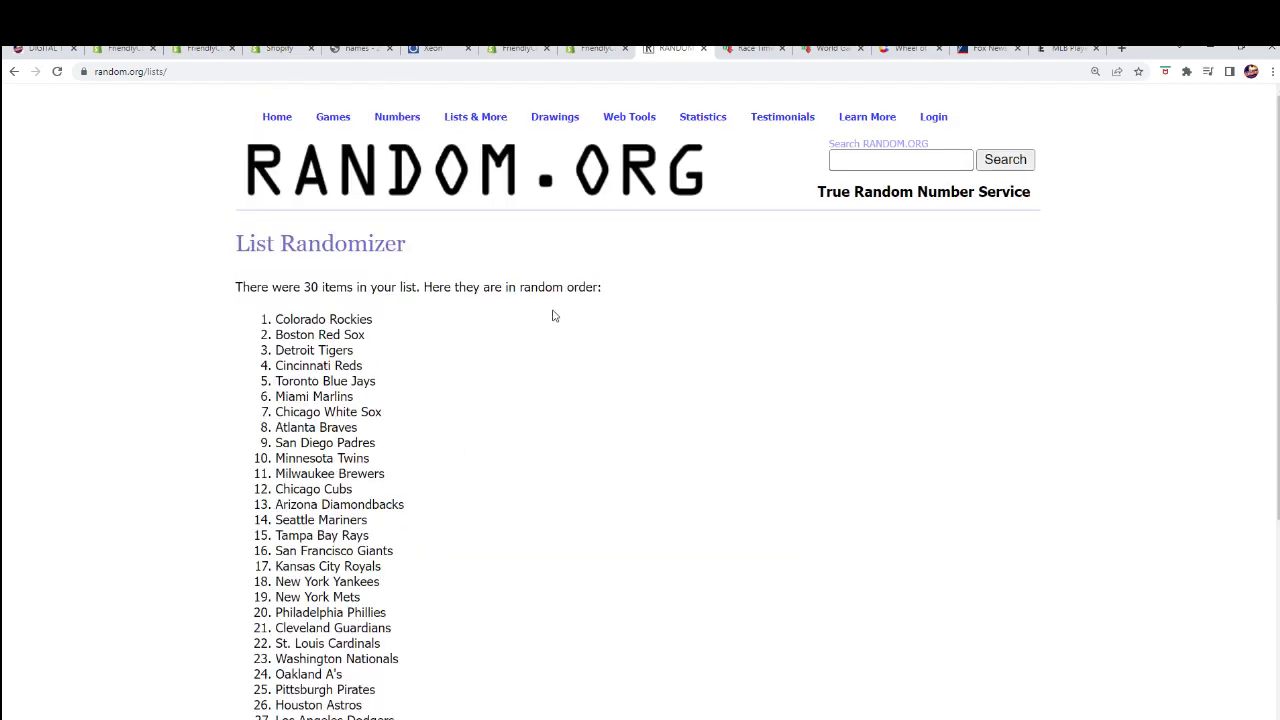
Copy all 30 randomized teams, from Colorado Rockies through Los Angeles Angels
scroll(555, 316, "down", 1)
left_click_drag(272, 186, 450, 637)
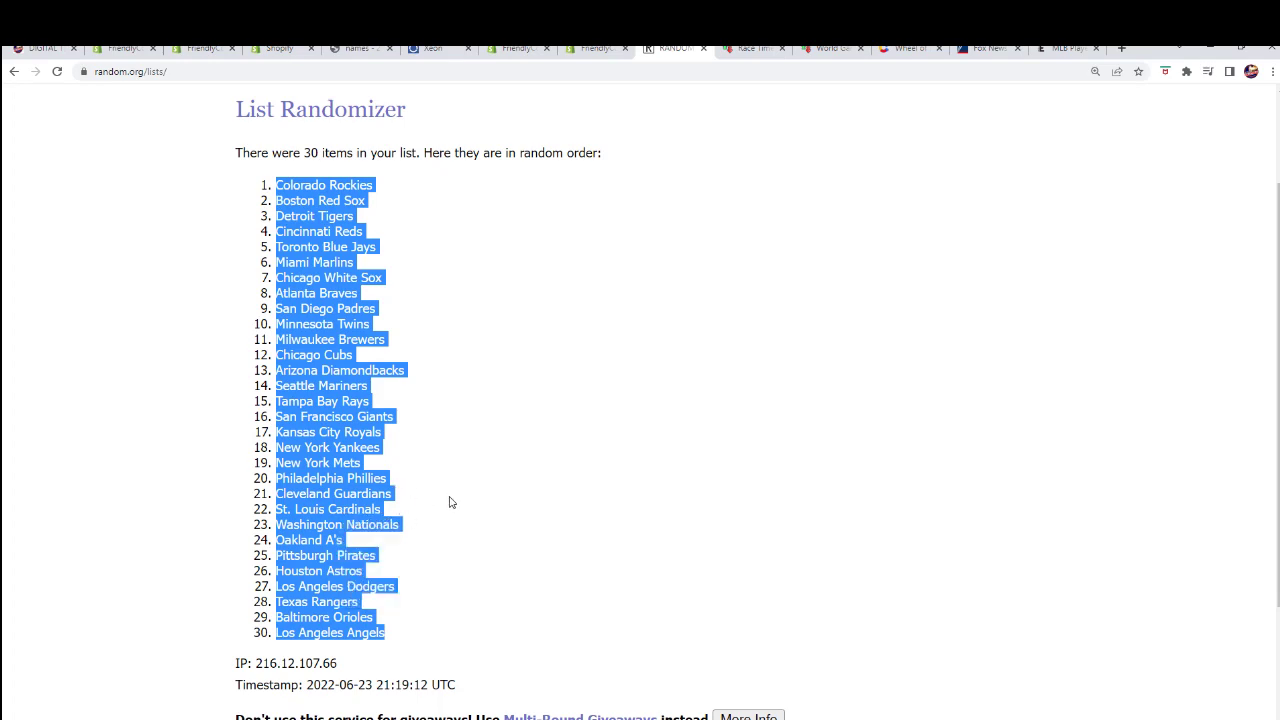
scroll(450, 502, "down", 3)
scroll(220, 503, "up", 3)
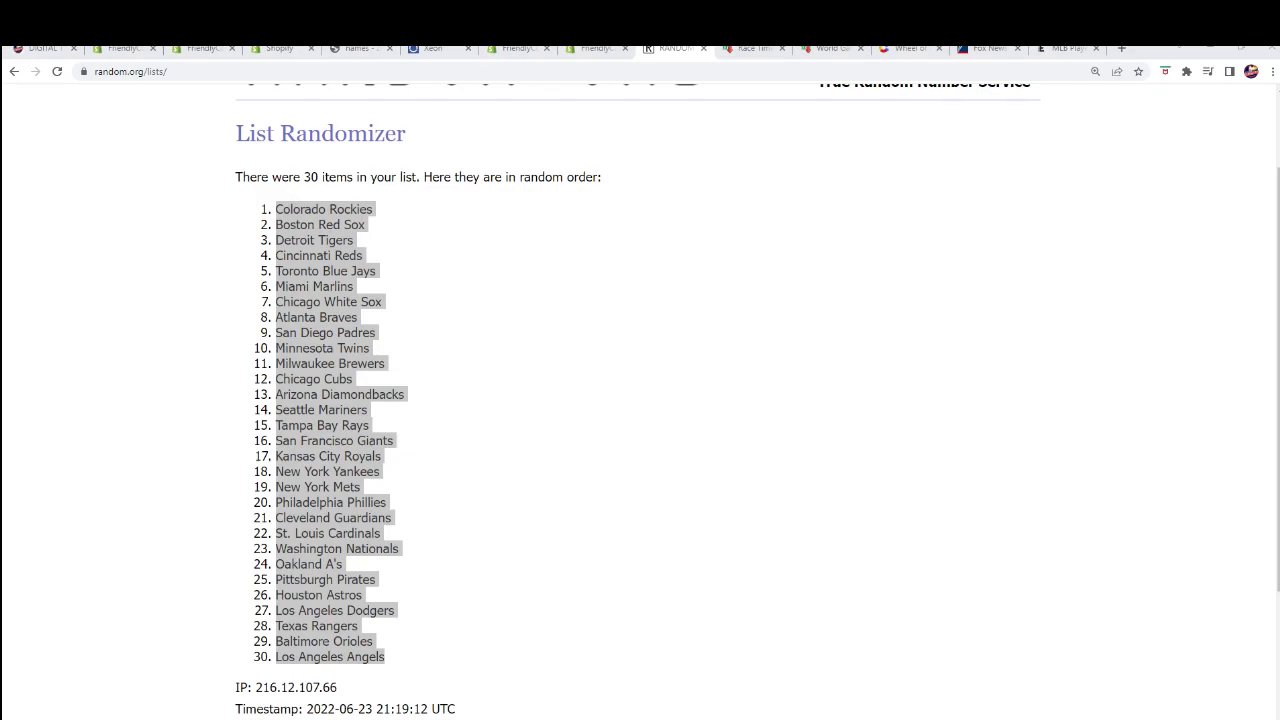
Switch to Excel, widen its window, and paste the copied teams as unformatted Text starting in B2 under TEAMS
key("alt+Tab")
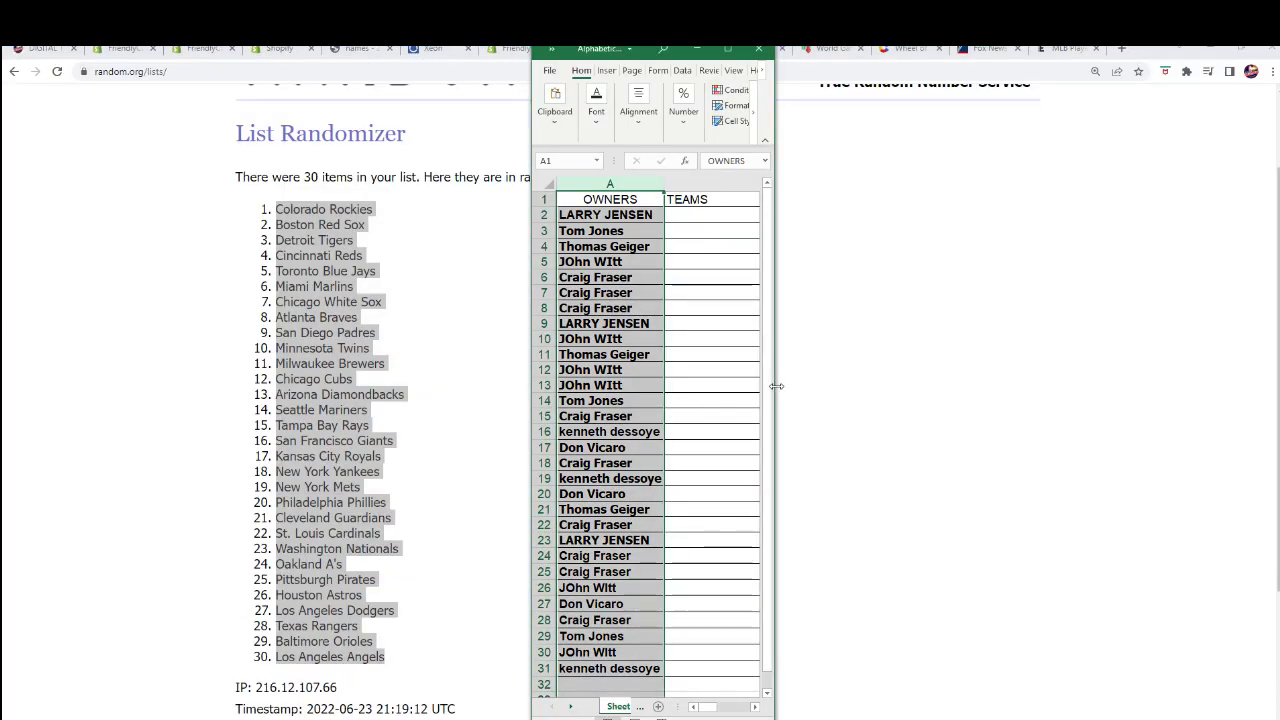
left_click_drag(776, 386, 1128, 415)
left_click(684, 215)
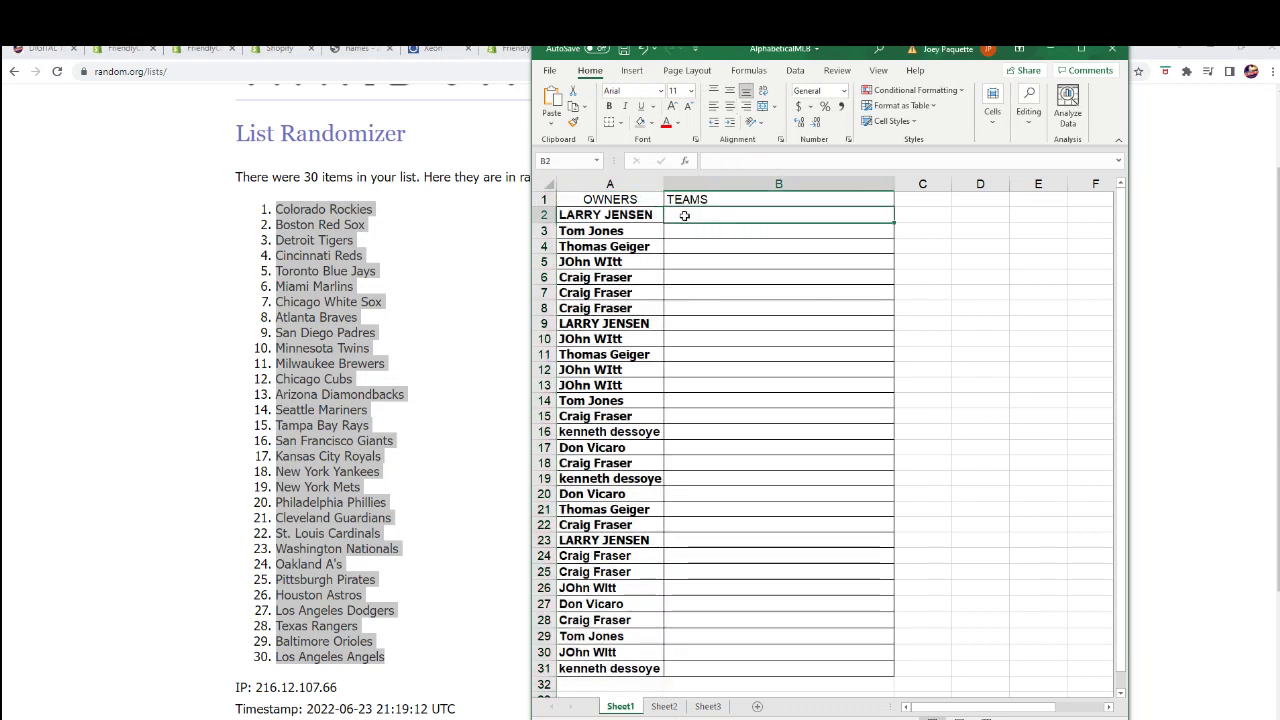
right_click(684, 215)
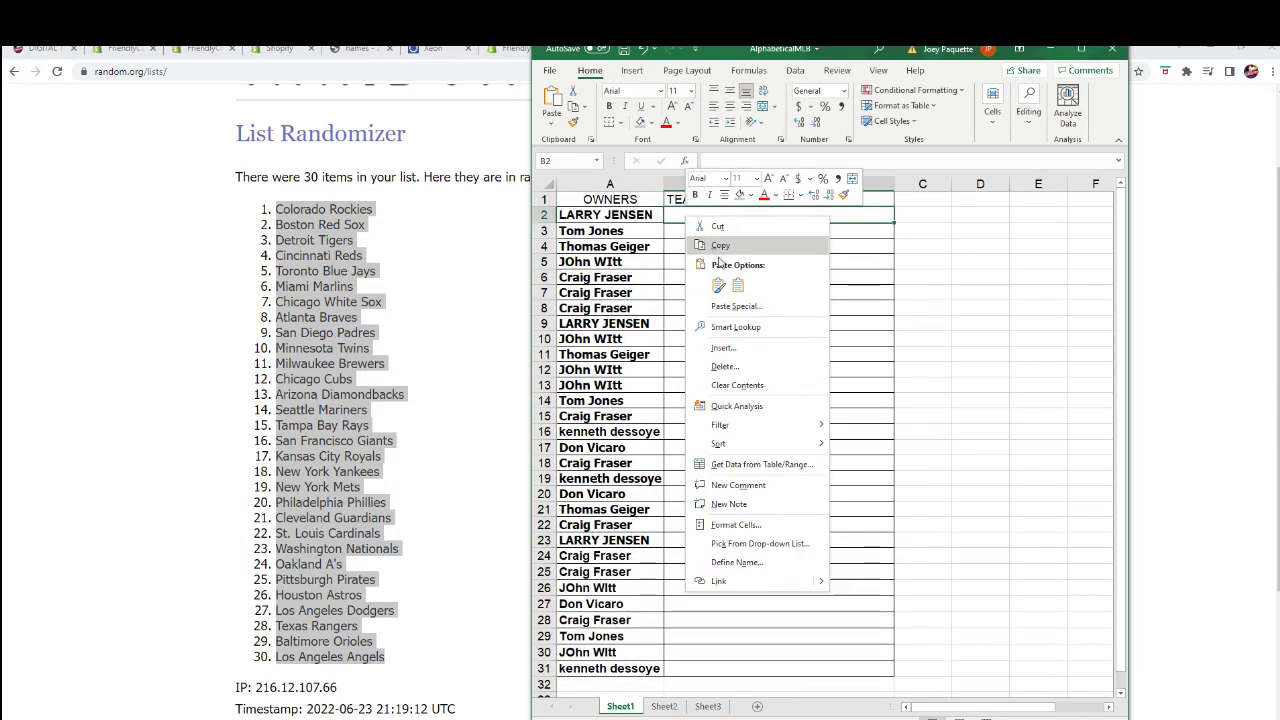
left_click(735, 306)
left_click(628, 237)
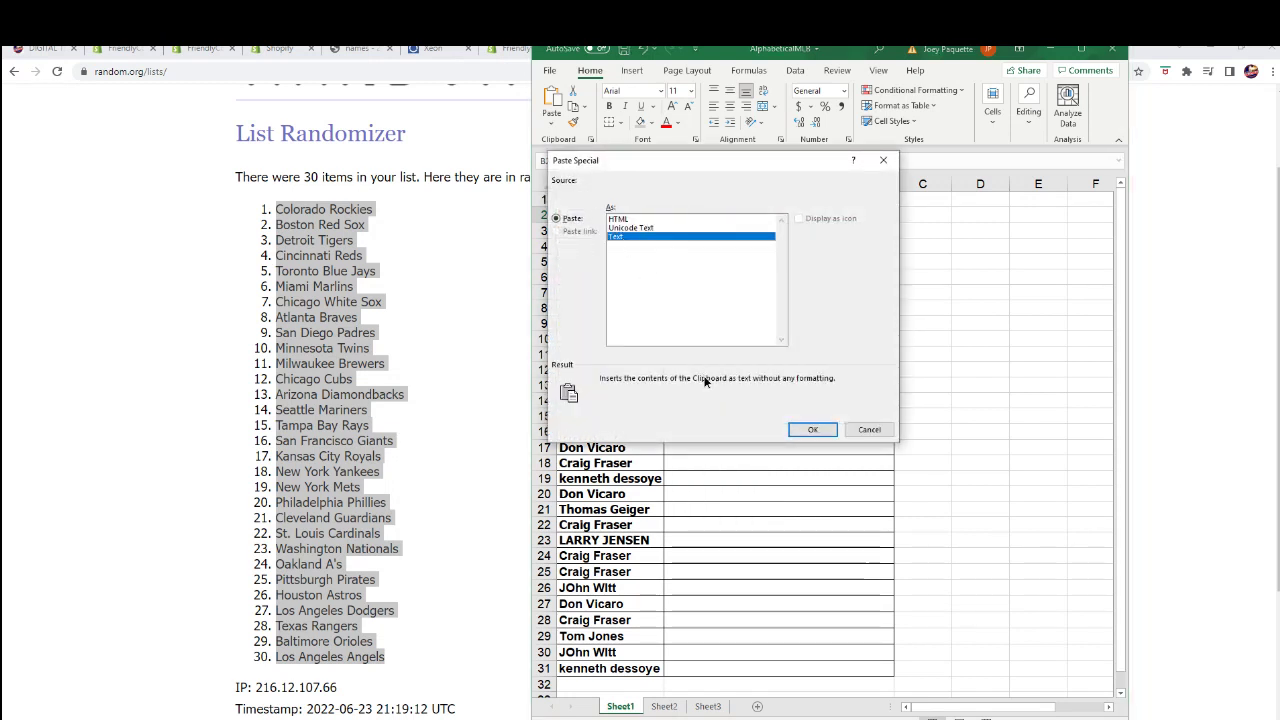
left_click(810, 432)
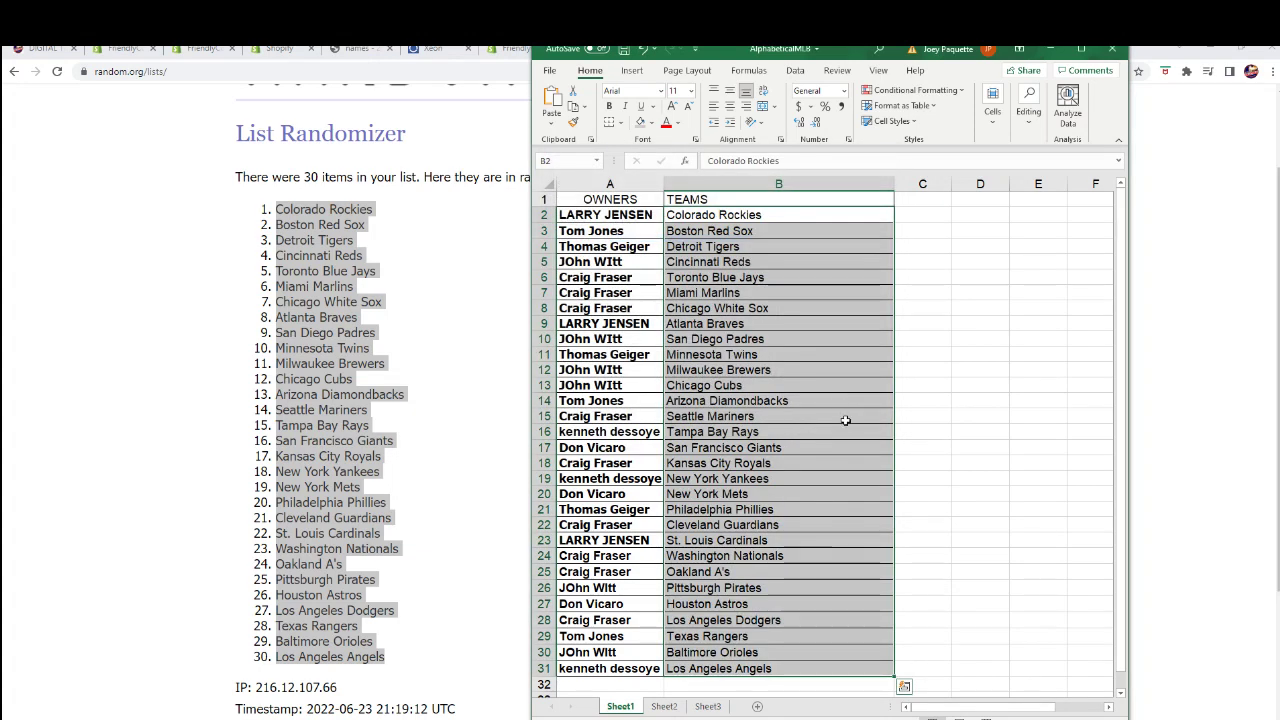
Review which owner is paired with which team across the rows of the OWNERS and TEAMS columns
left_click(778, 342)
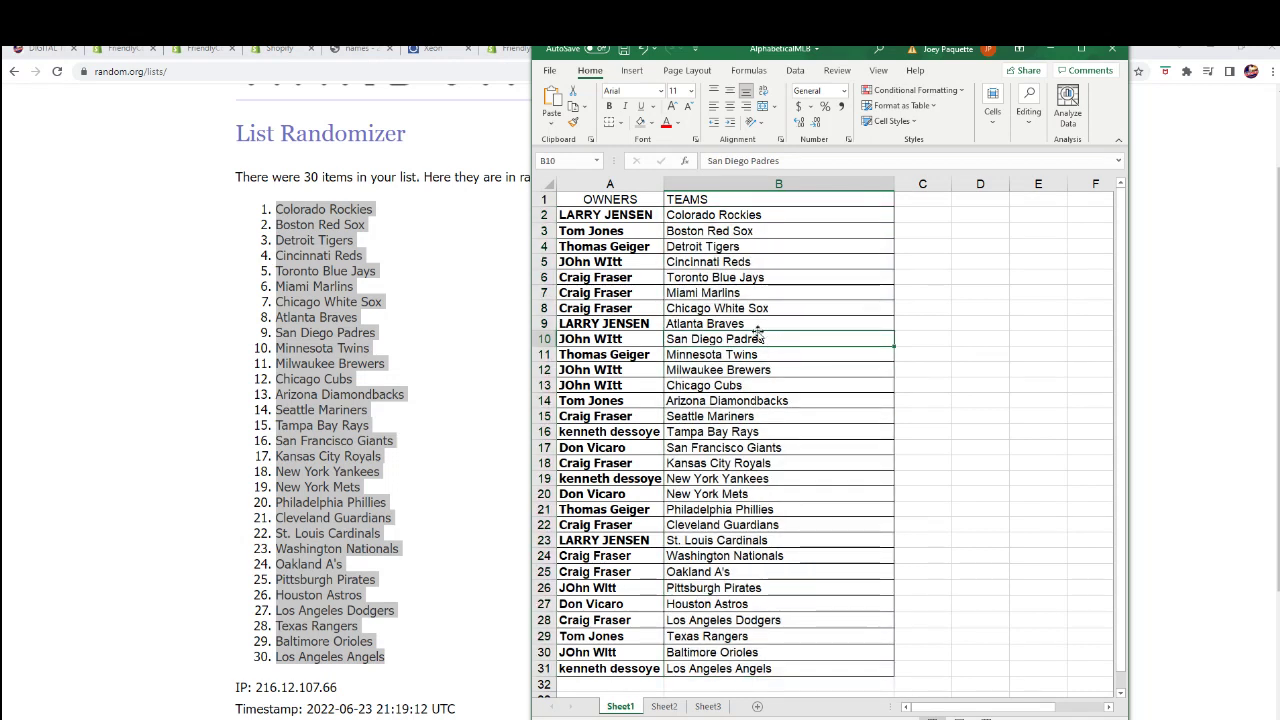
left_click(656, 430)
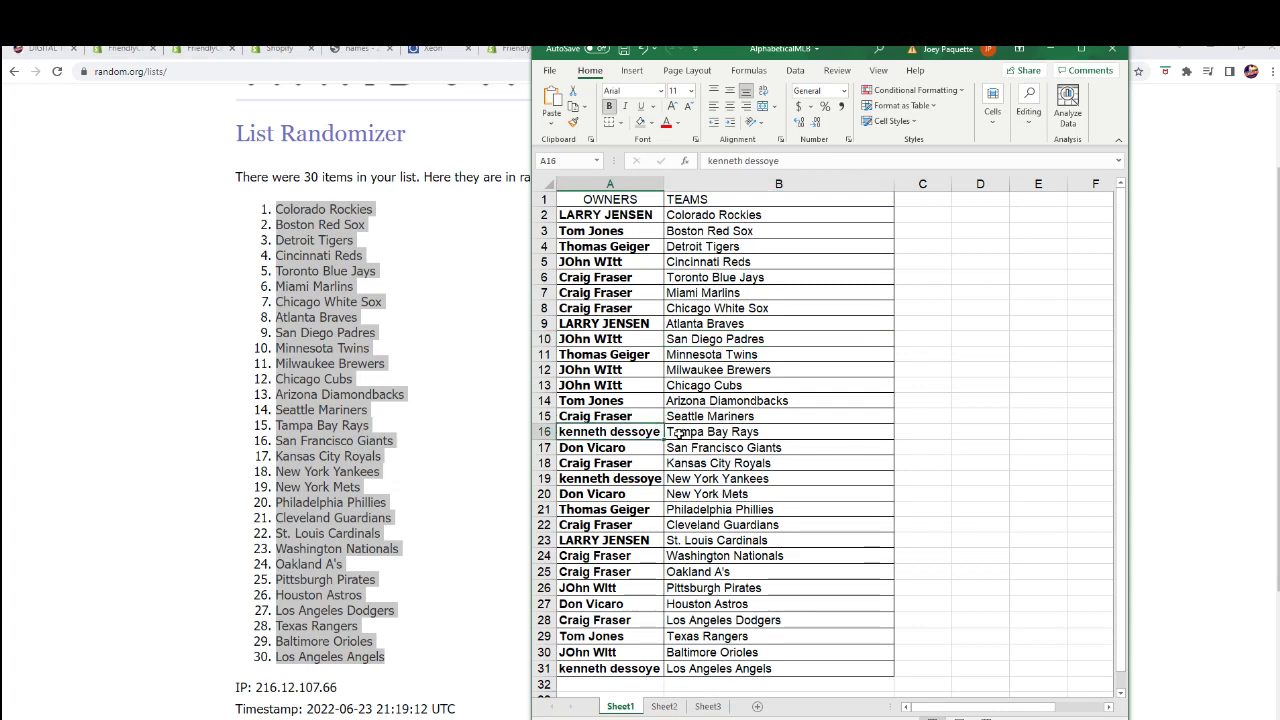
left_click(642, 421)
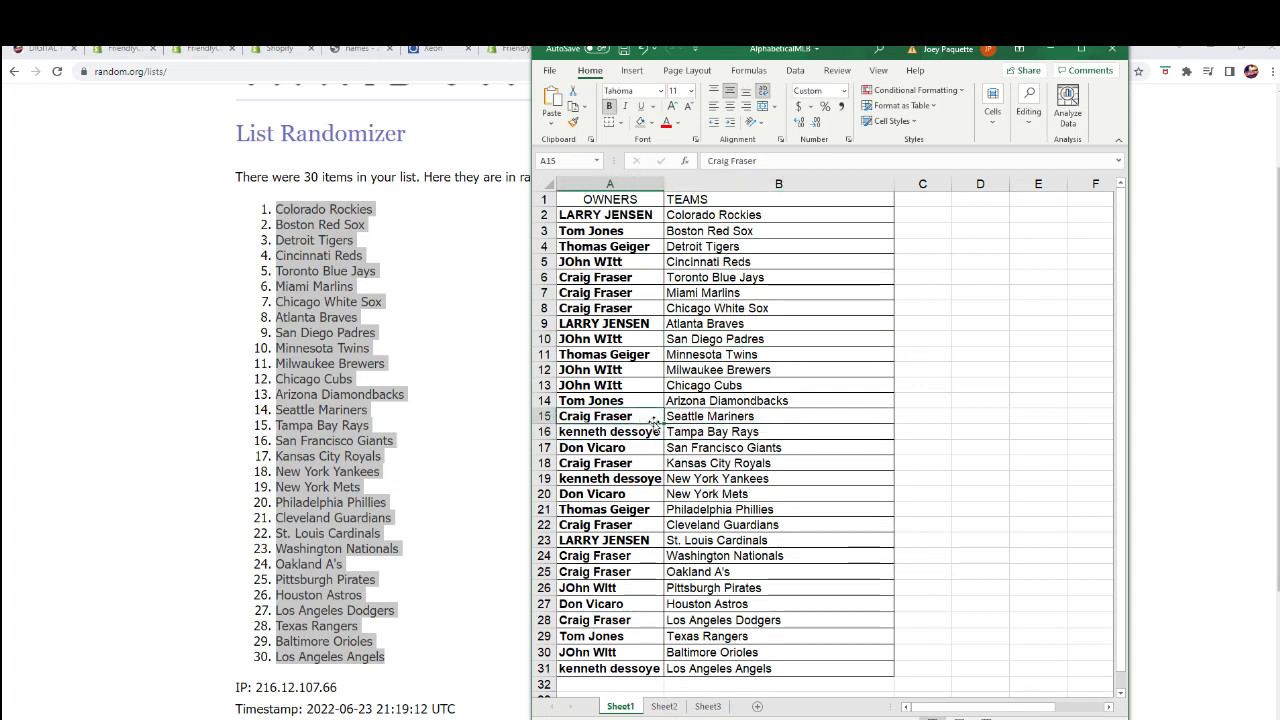
left_click(693, 484)
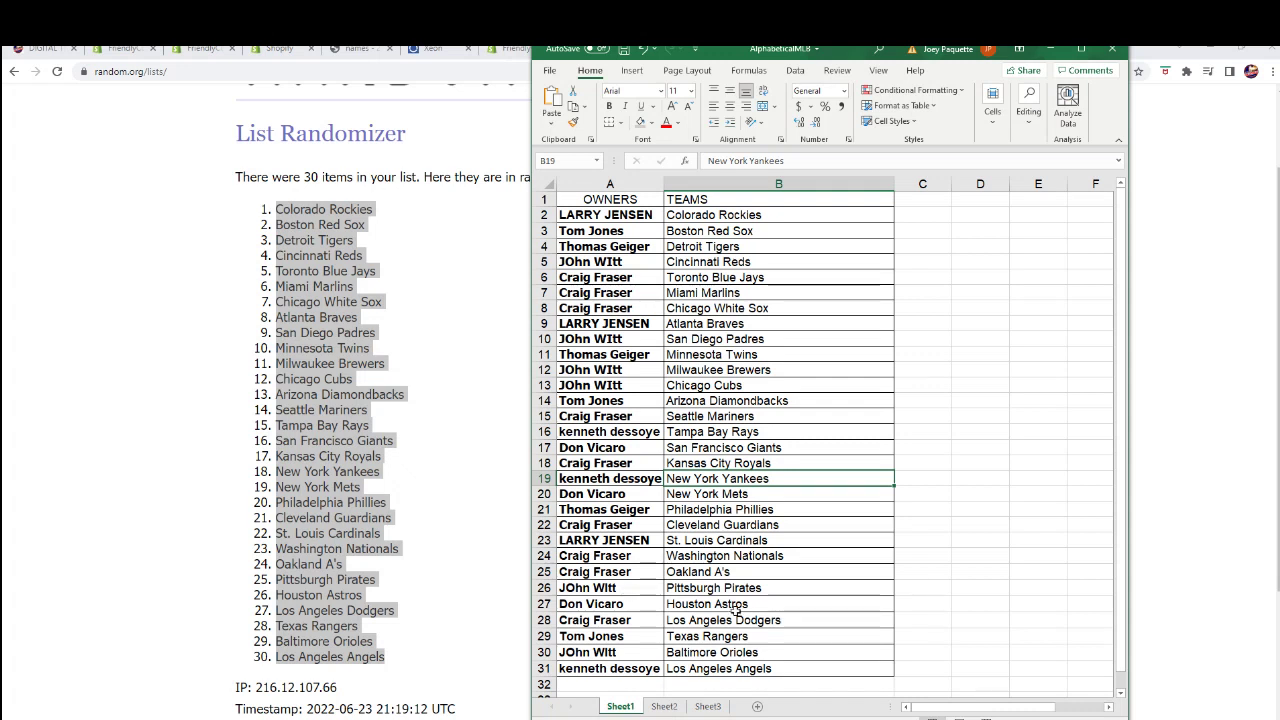
left_click(670, 667)
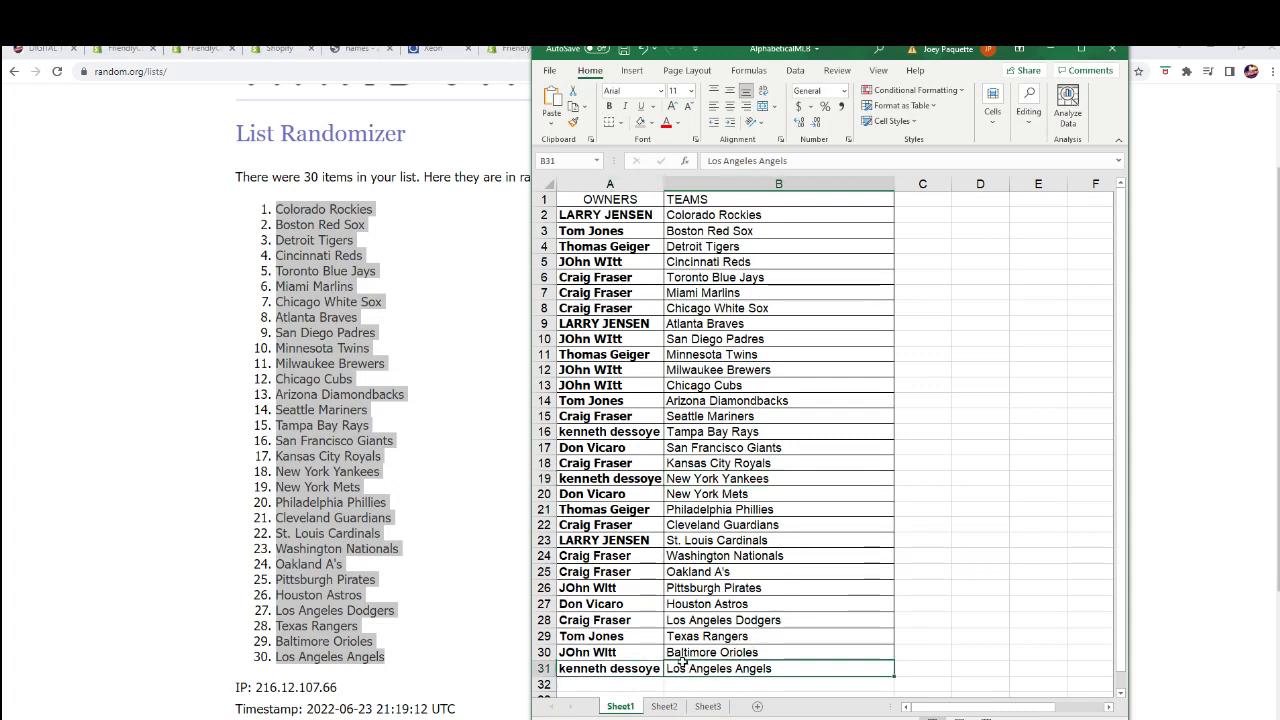
left_click(698, 432)
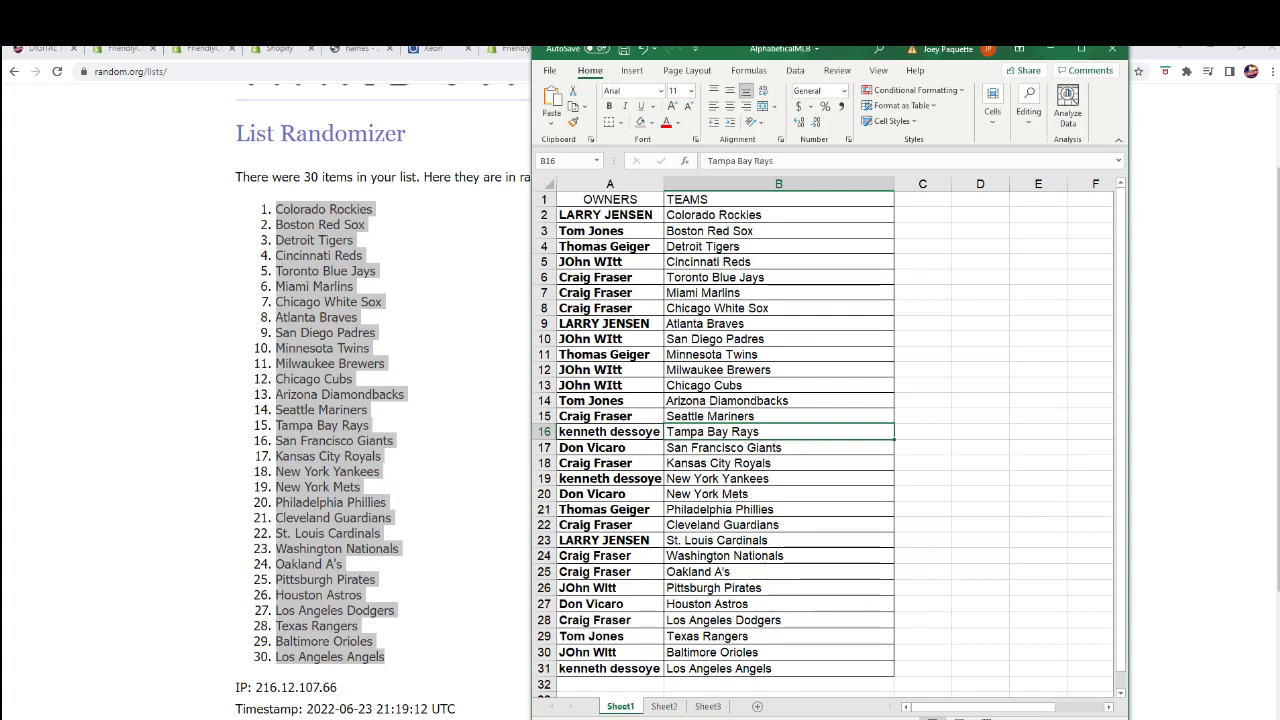
Sort the OWNERS and TEAMS rows by TEAMS on cell values from A to Z, treating the first row as headers
left_click_drag(630, 199, 740, 668)
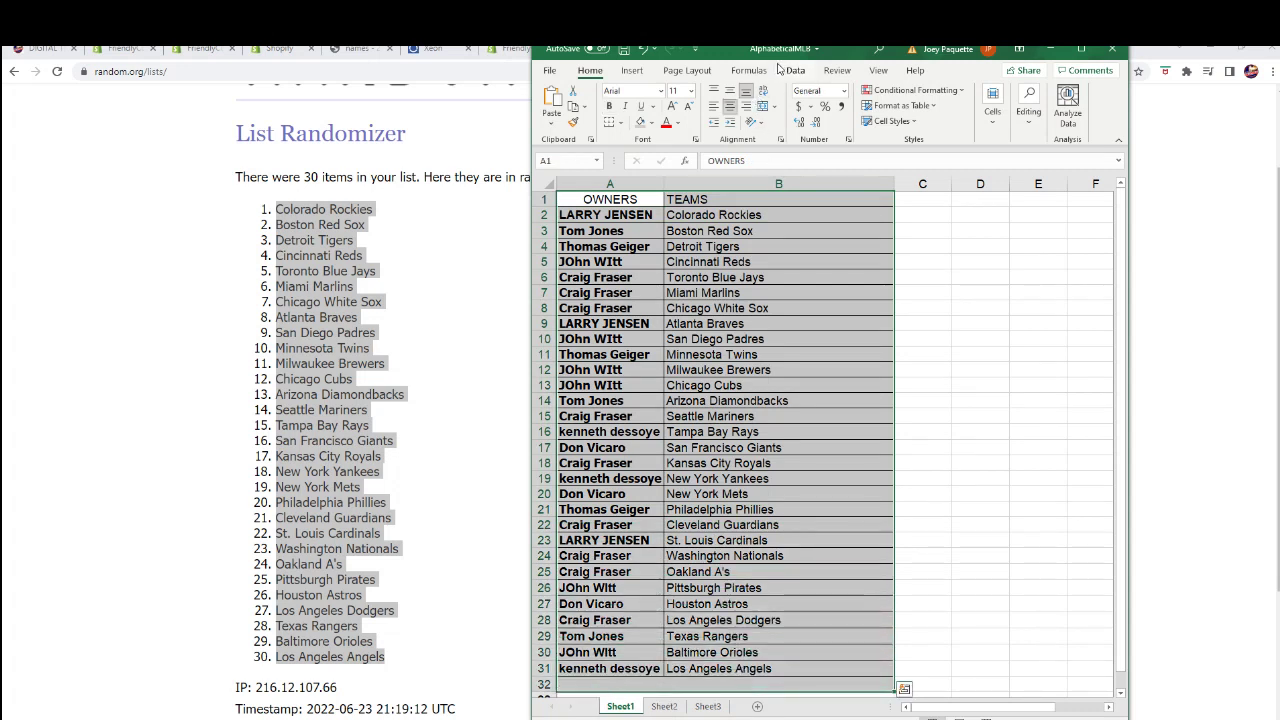
left_click(788, 72)
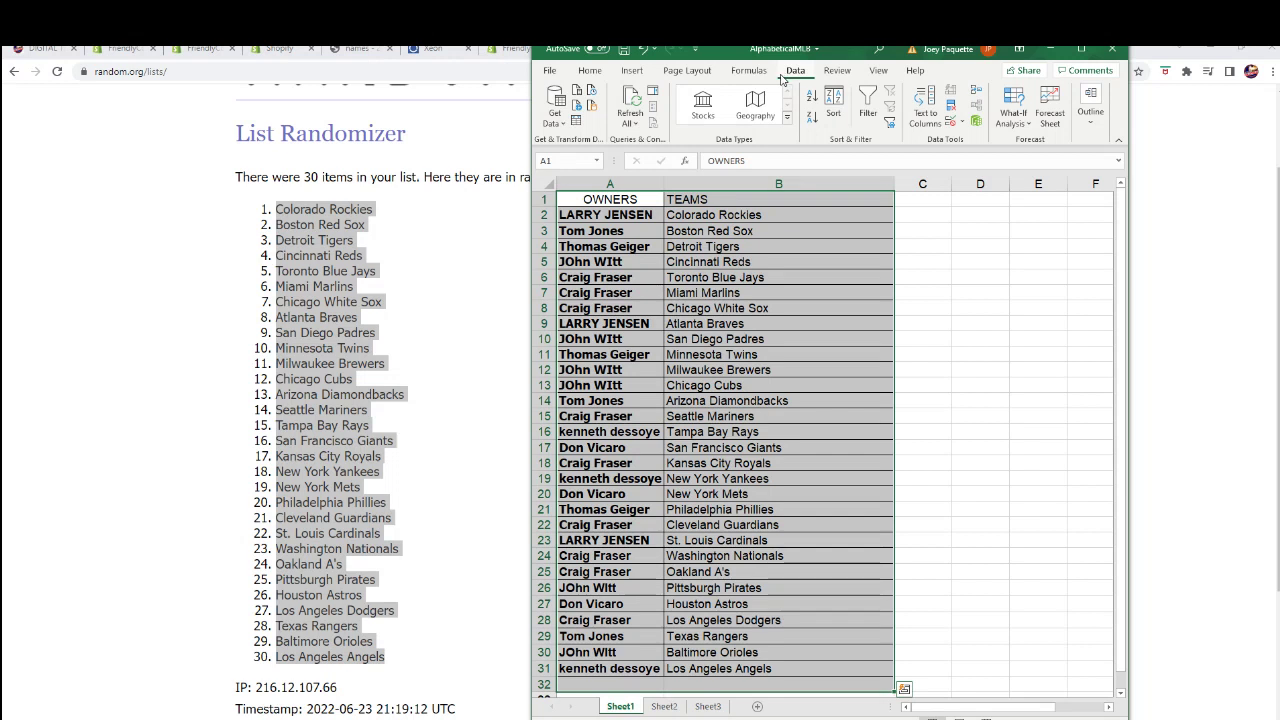
left_click(824, 112)
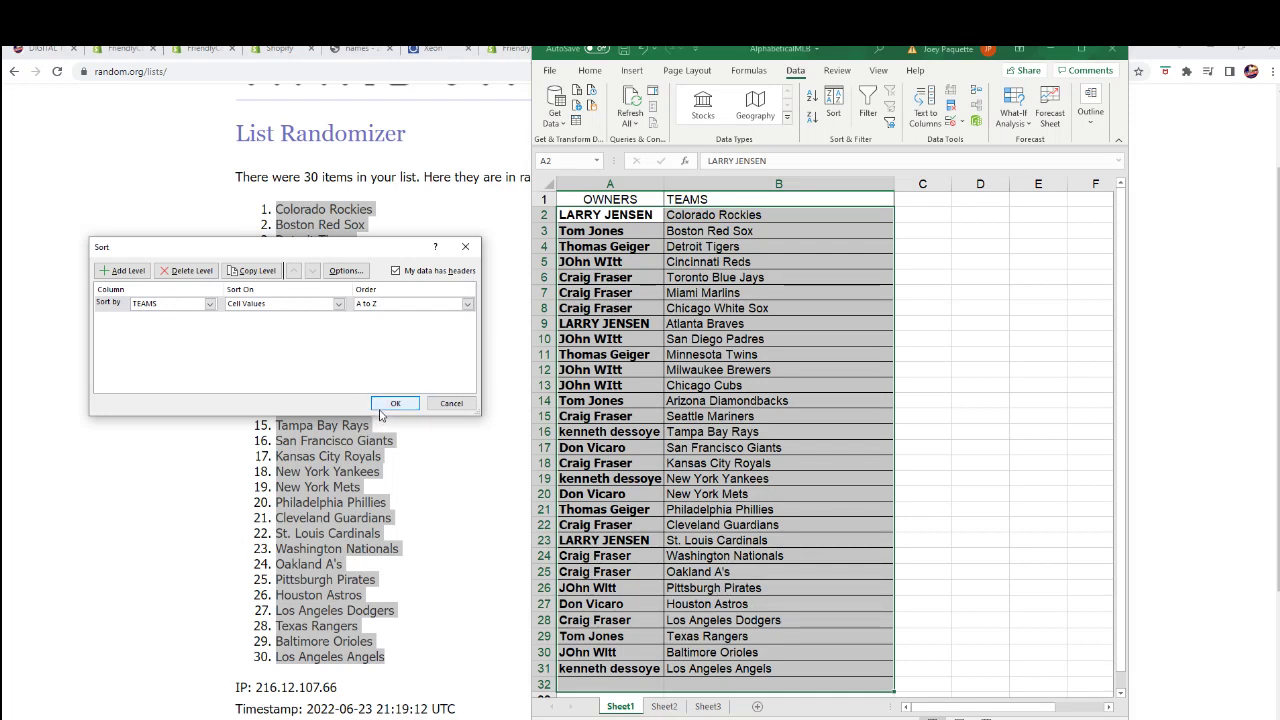
left_click(380, 408)
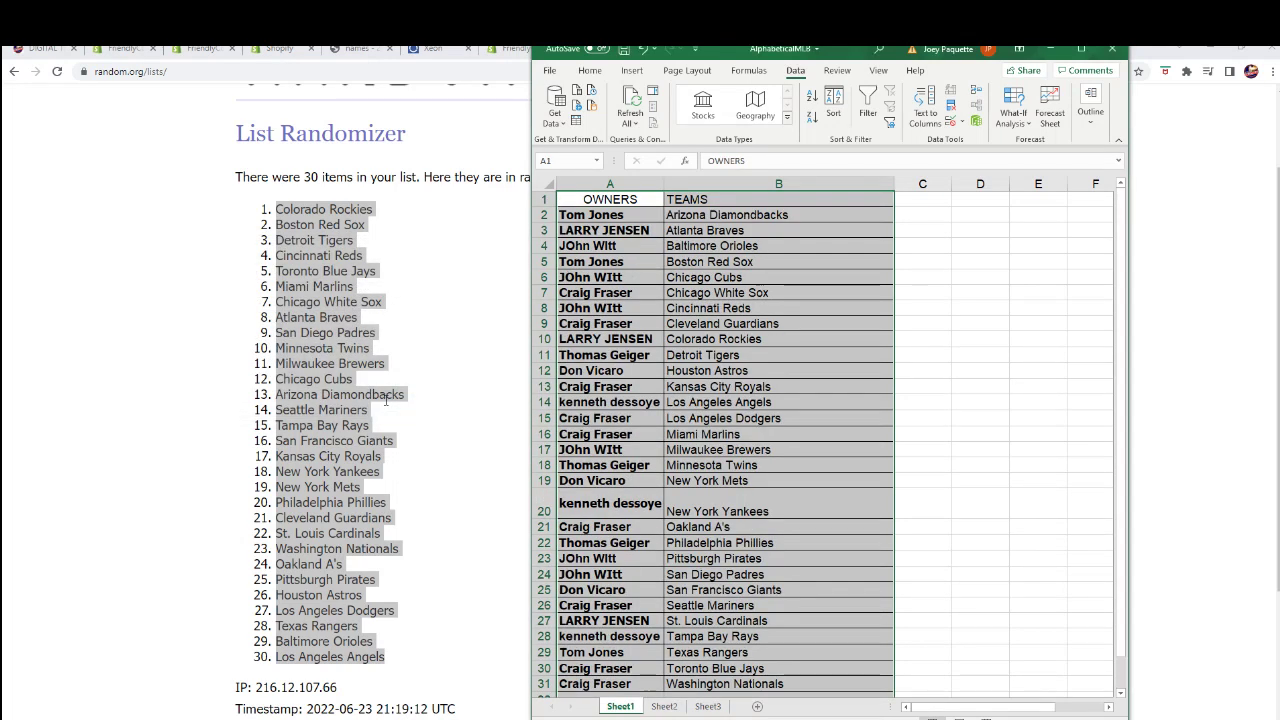
Reduce the height of row 20, the New York Yankees row, to match the surrounding rows
left_click(546, 510)
left_click_drag(548, 517, 548, 503)
left_click(562, 524)
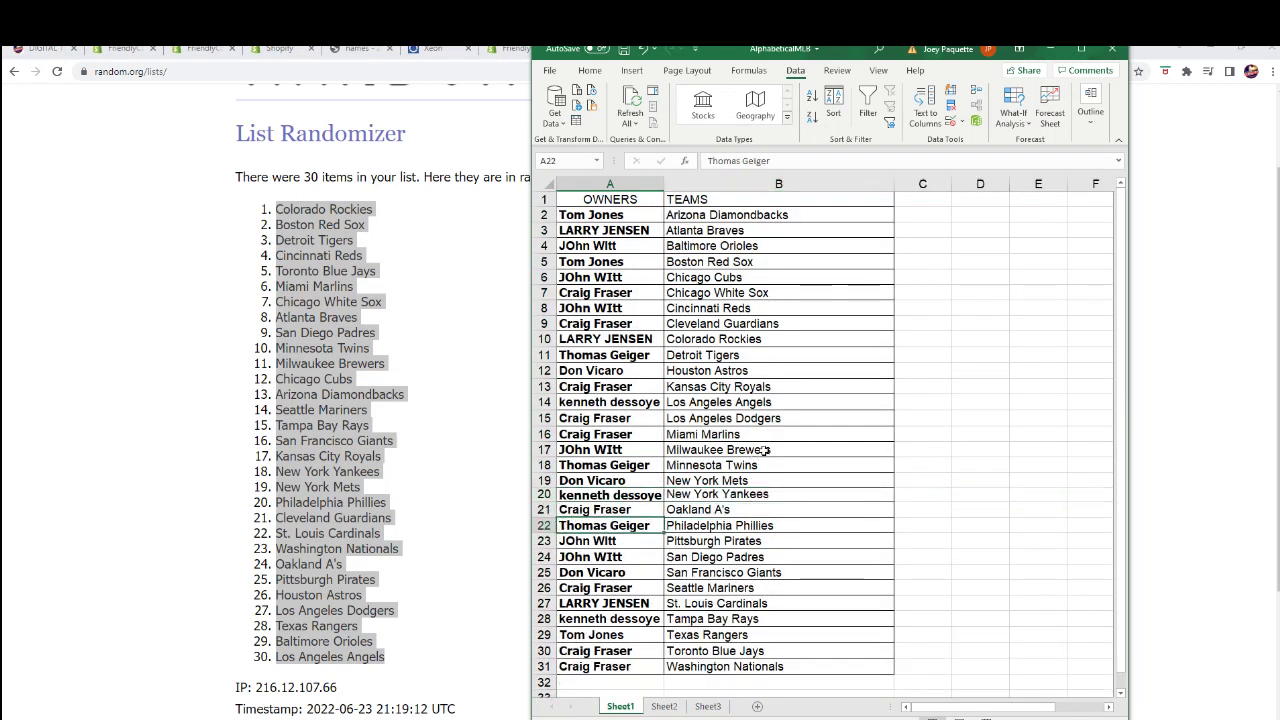